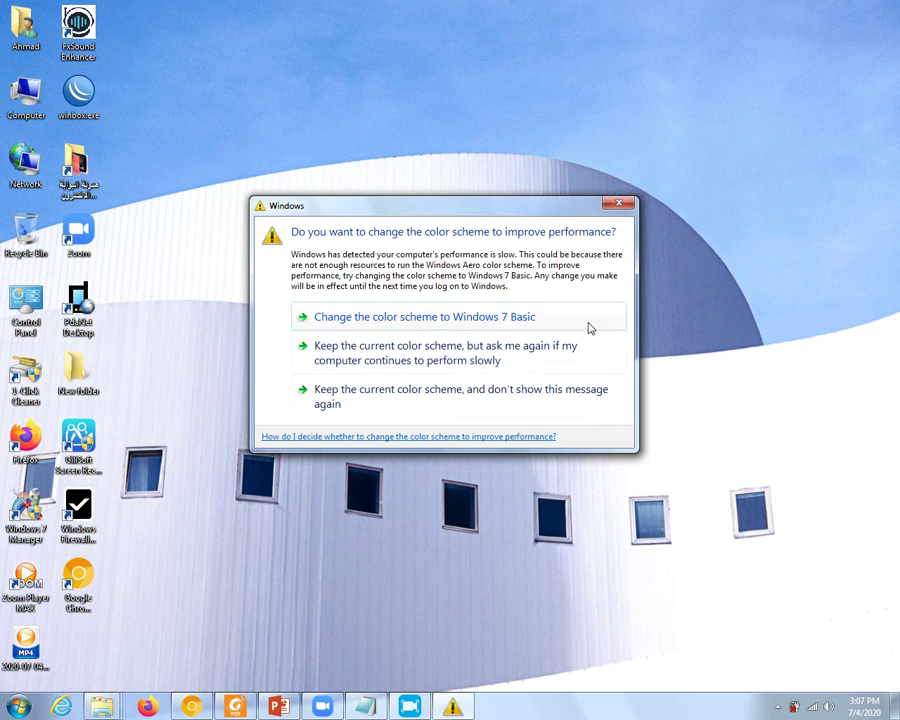
- Keep the current Windows colour scheme and stop the performance warning from showing again
{"action": "left_click", "coordinate": [454, 410]}
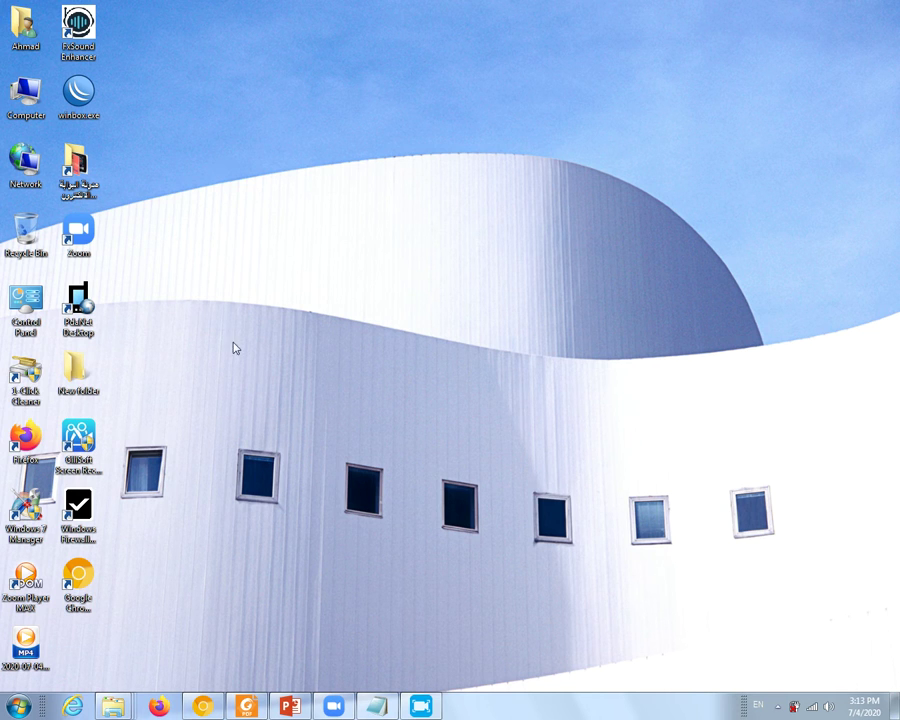
- Launch Windows 7 Manager from its desktop shortcut
{"action": "double_click", "coordinate": [26, 512]}
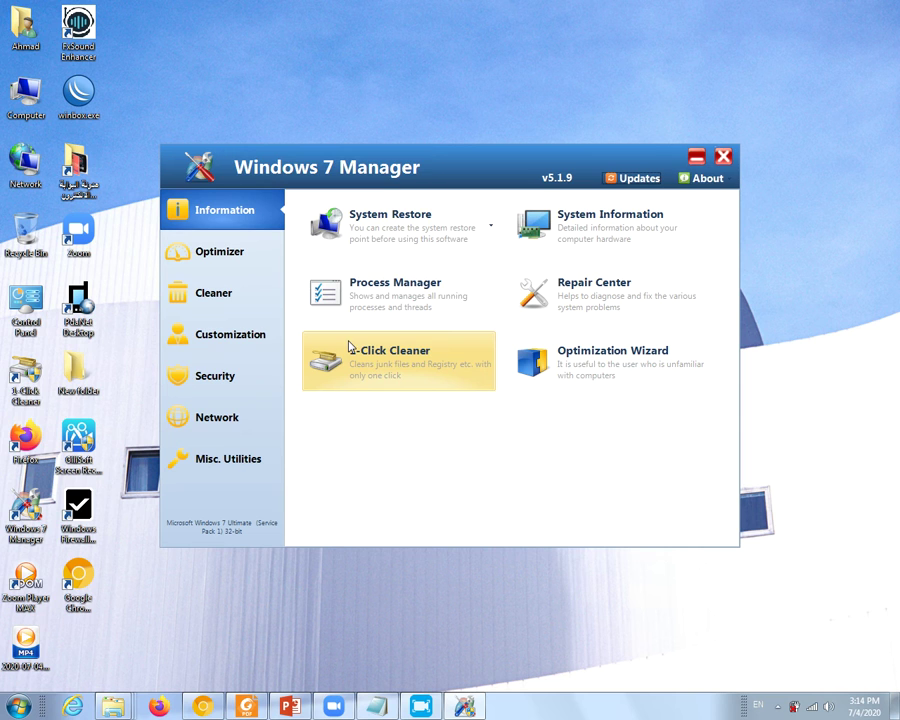
- Uninstall Zoom with Smart Uninstaller, skip the leftover scan, and close Windows 7 Manager
{"action": "left_click", "coordinate": [218, 297]}
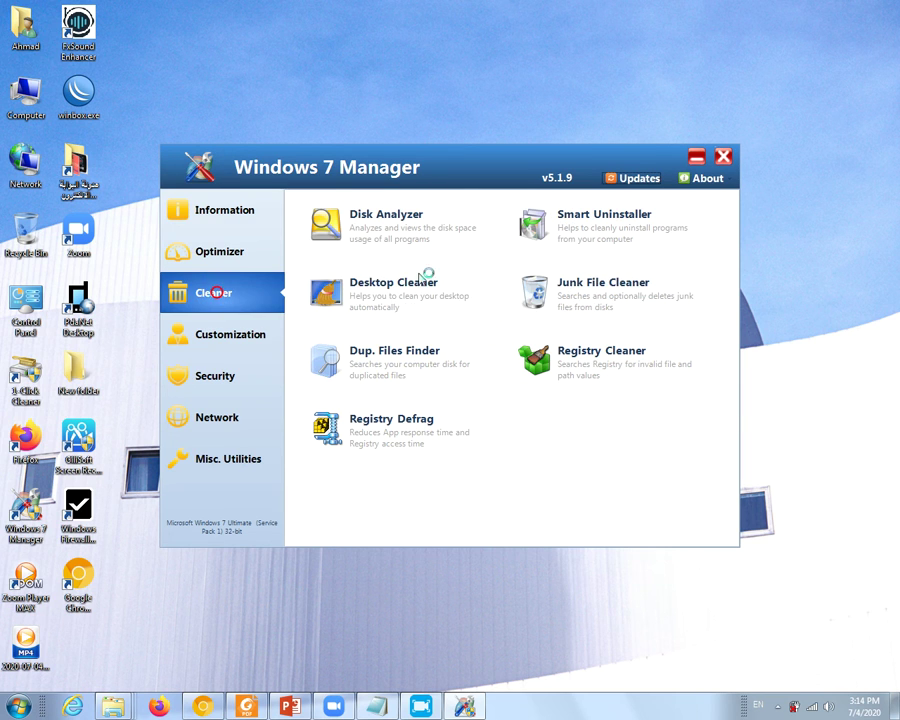
{"action": "left_click", "coordinate": [603, 254]}
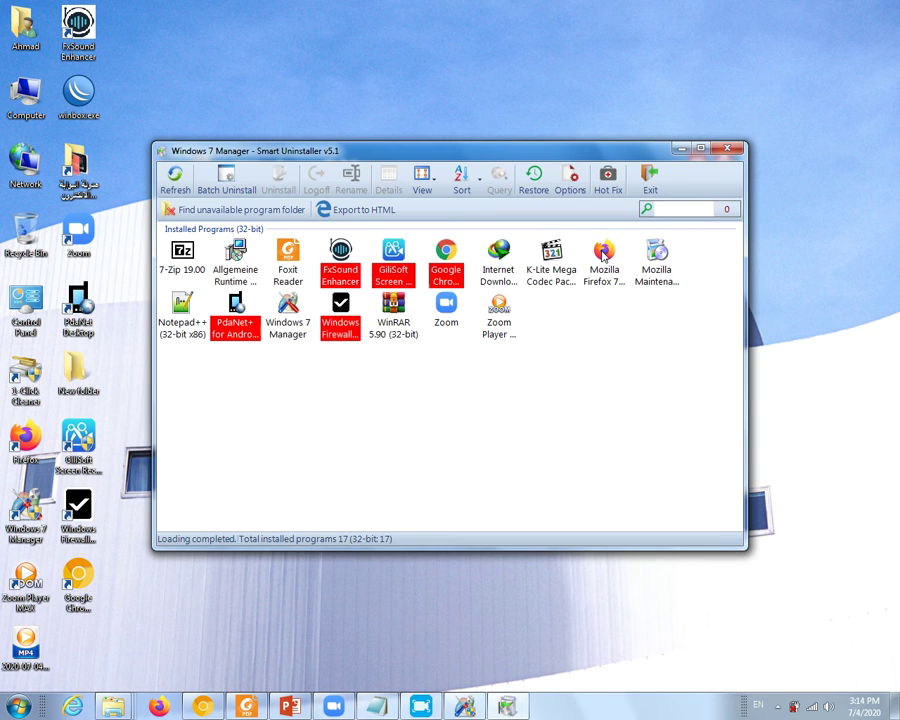
{"action": "left_click", "coordinate": [446, 305]}
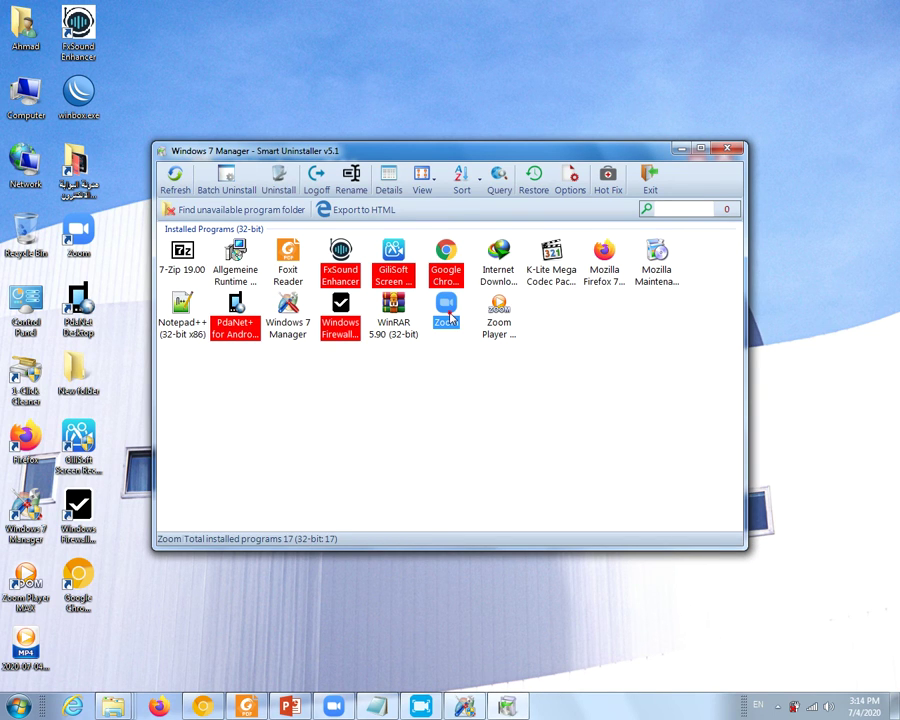
{"action": "left_click", "coordinate": [279, 183]}
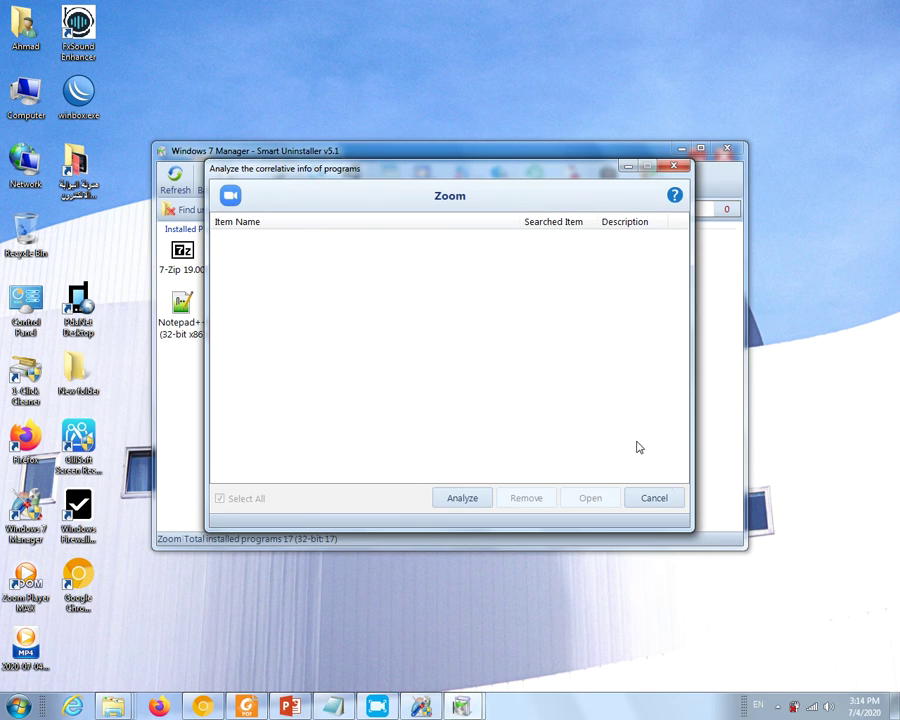
{"action": "left_click", "coordinate": [652, 499]}
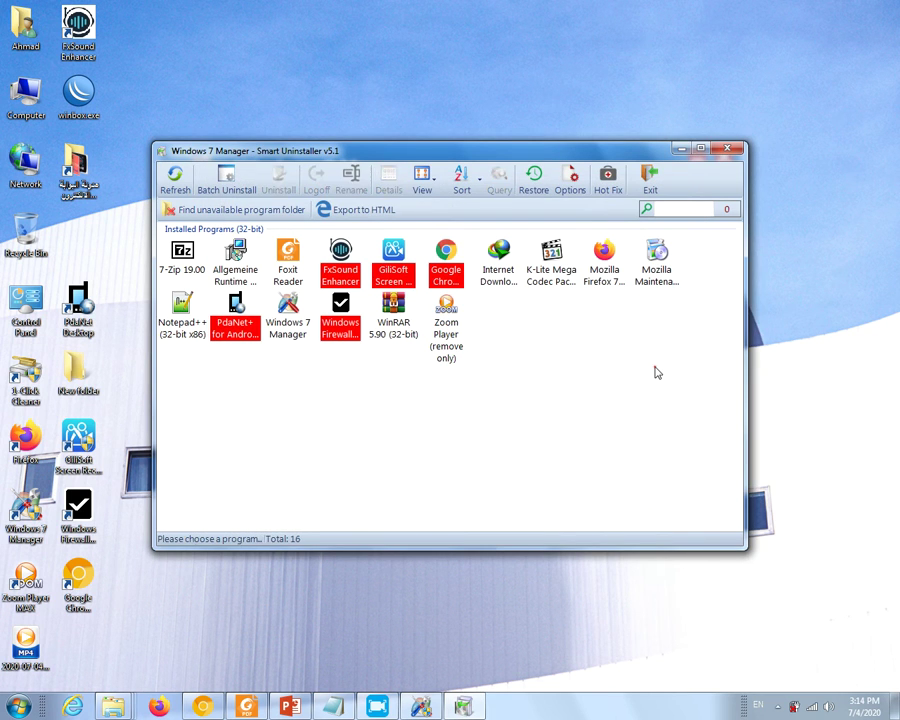
{"action": "left_click", "coordinate": [727, 149]}
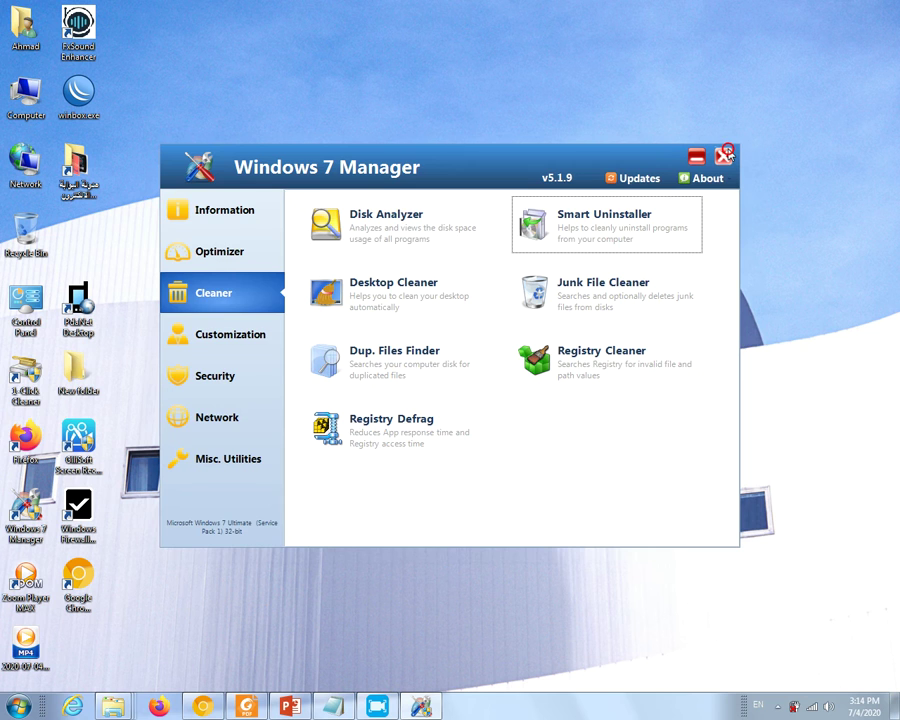
{"action": "left_click", "coordinate": [724, 157]}
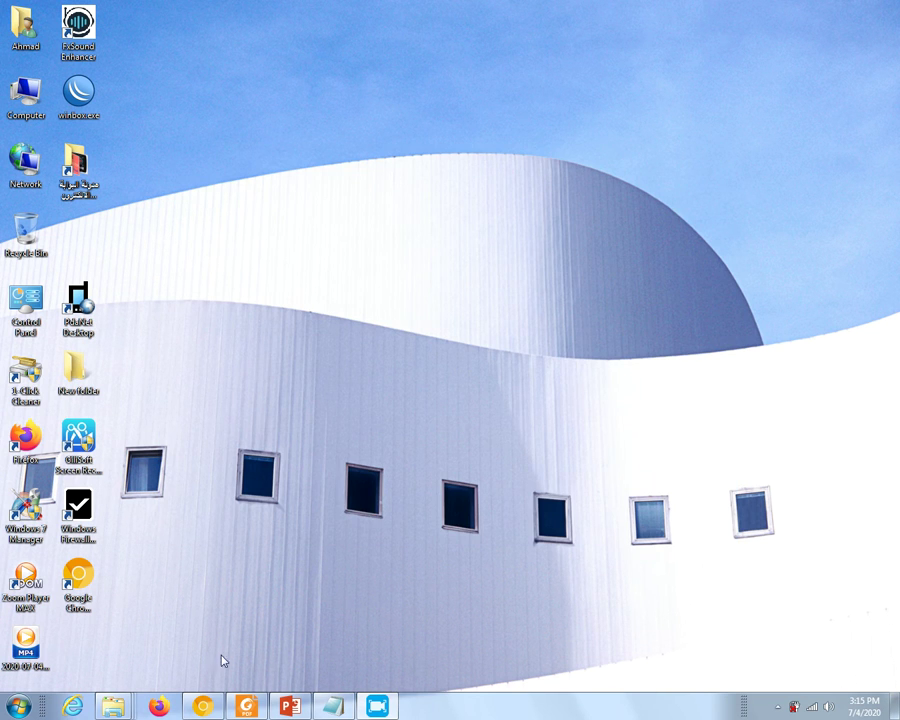
- Restore Chrome and reload zoom.us/support/download to get the ZoomInstaller.exe download prompt
{"action": "left_click", "coordinate": [208, 706]}
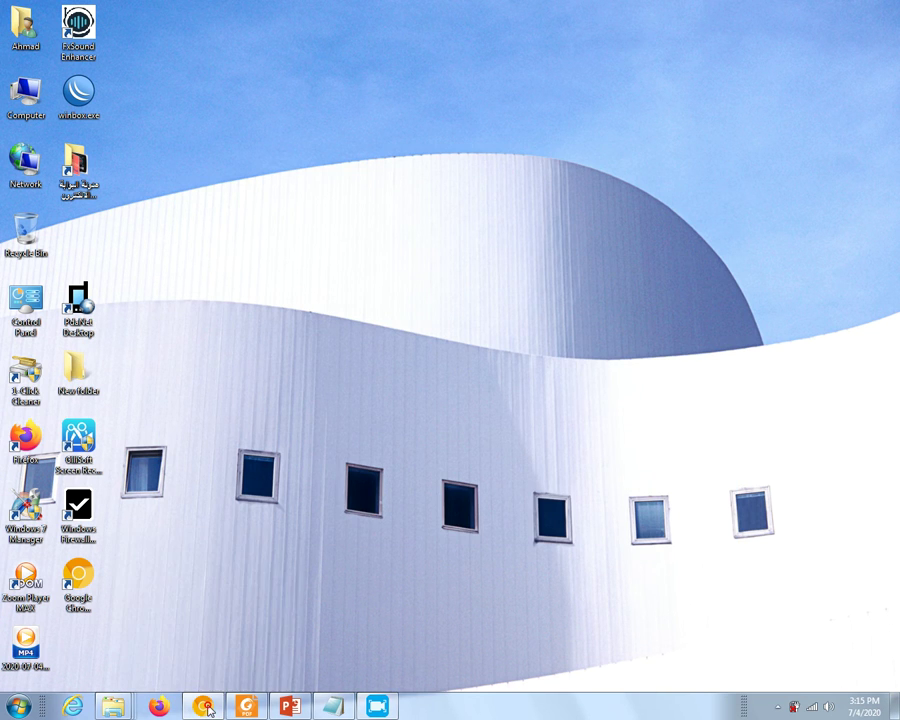
{"action": "left_click", "coordinate": [297, 34]}
{"action": "key", "text": "ctrl+c"}
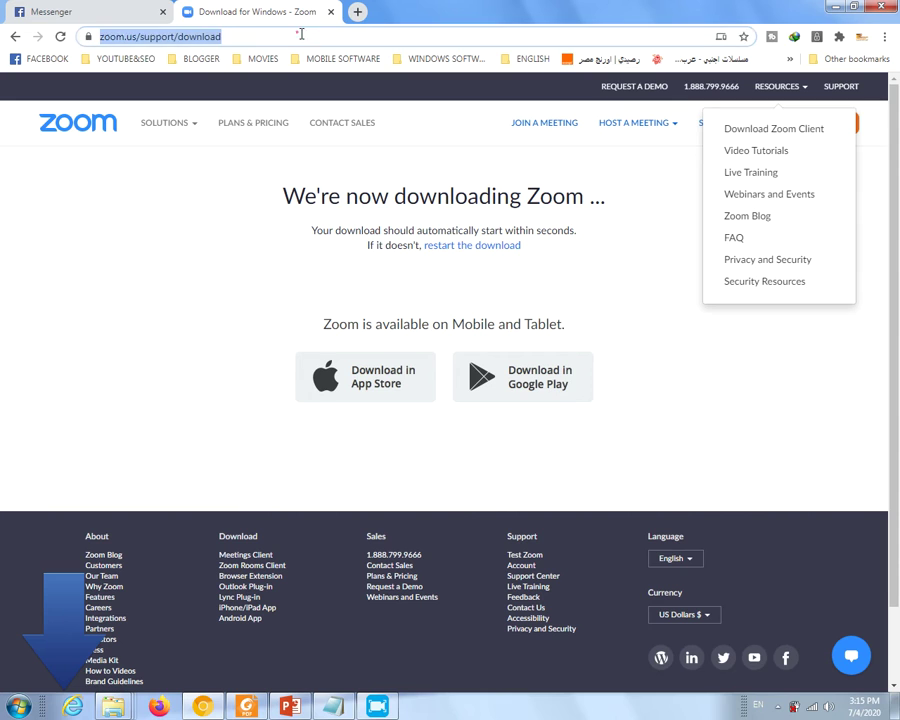
{"action": "left_click", "coordinate": [357, 37]}
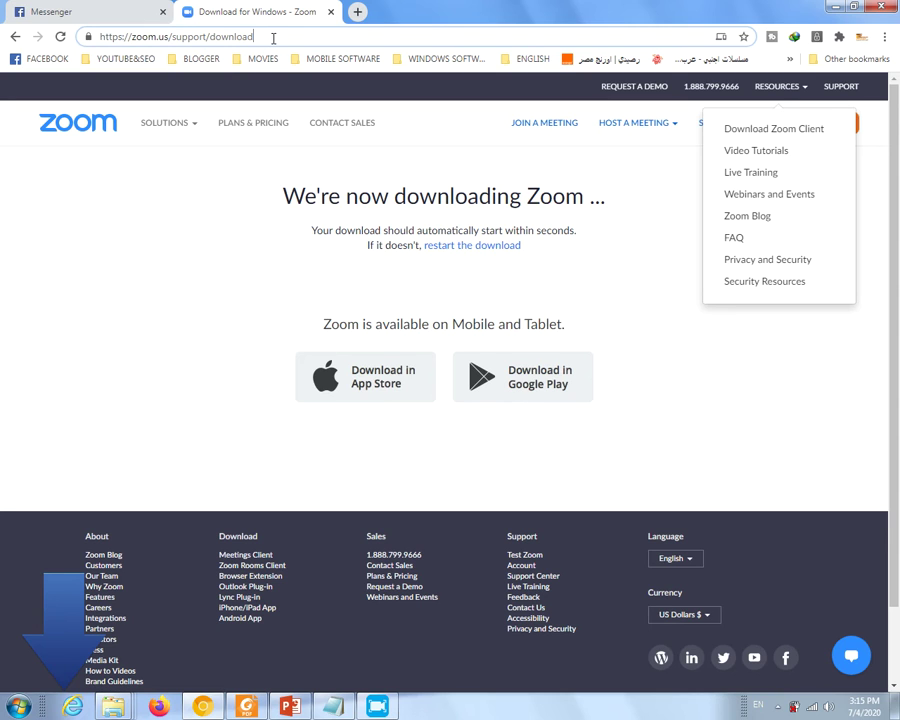
{"action": "key", "text": "Return"}
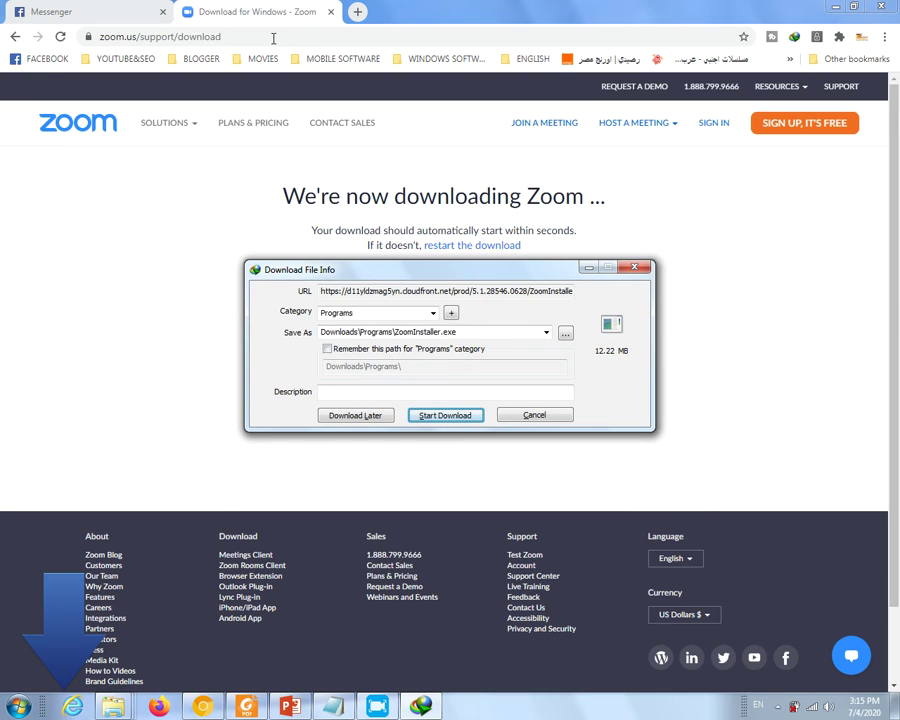
- Download the 12.22 MB ZoomInstaller.exe to Downloads\Programs and run it
{"action": "left_click", "coordinate": [435, 416]}
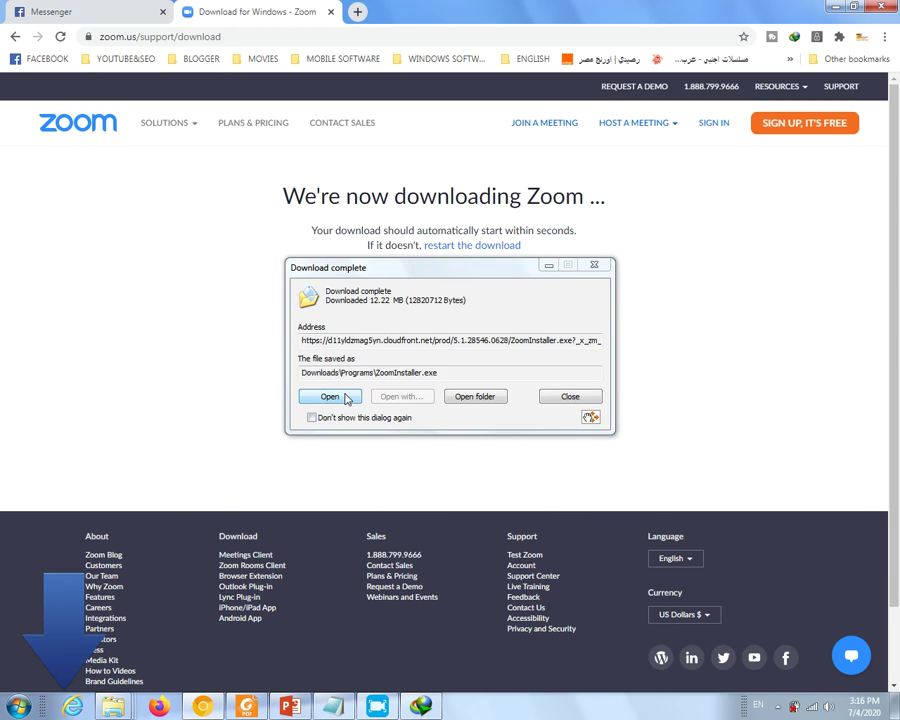
{"action": "left_click", "coordinate": [344, 397]}
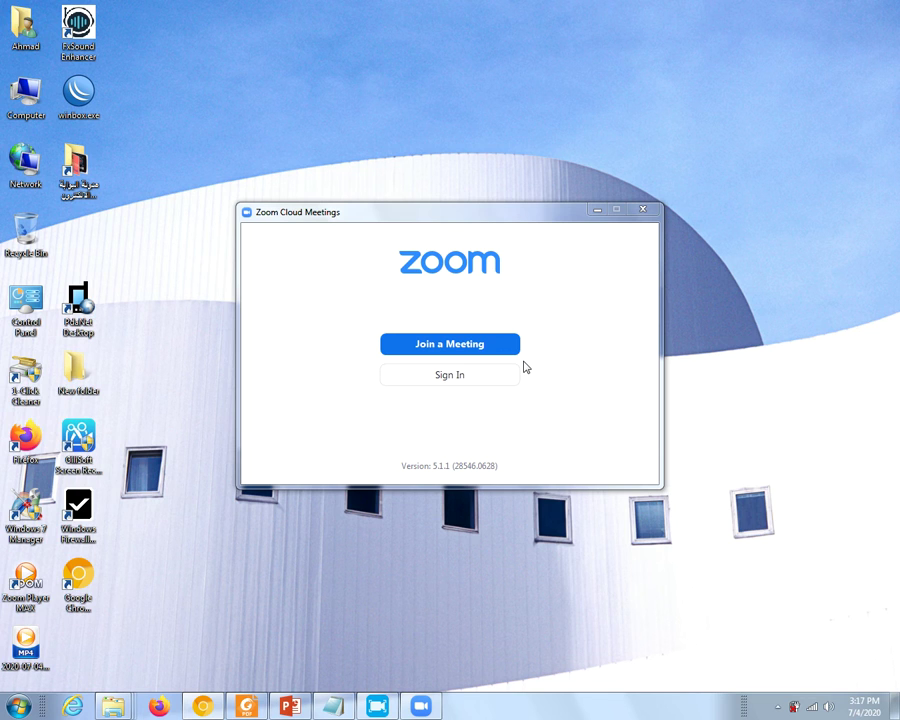
- Open Zoom's Join Meeting form, then check Chrome's Messenger tab and minimize the browser
{"action": "left_click", "coordinate": [450, 344]}
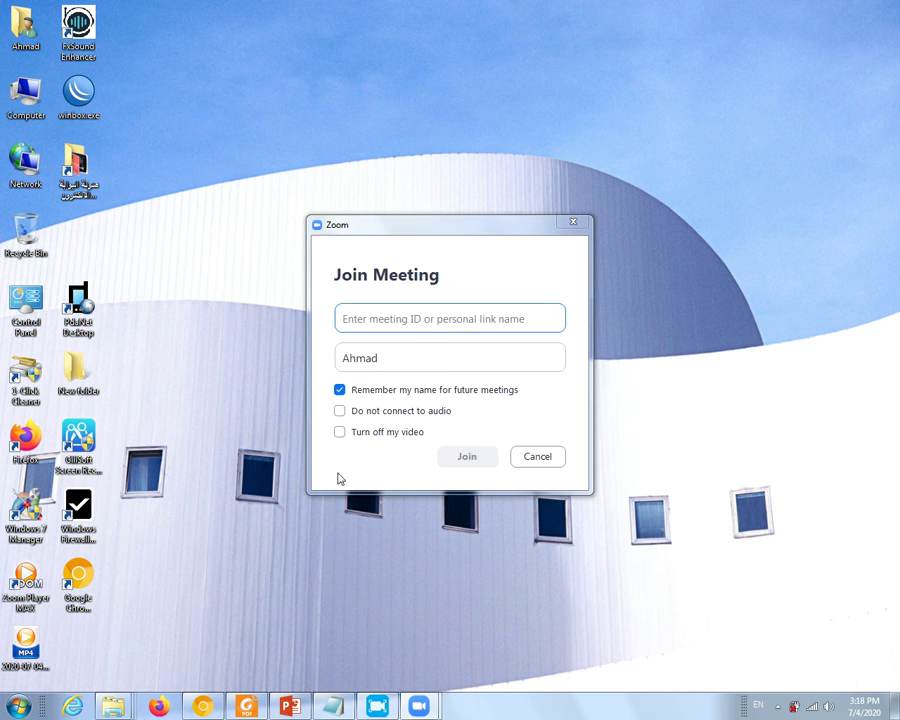
{"action": "left_click", "coordinate": [203, 708]}
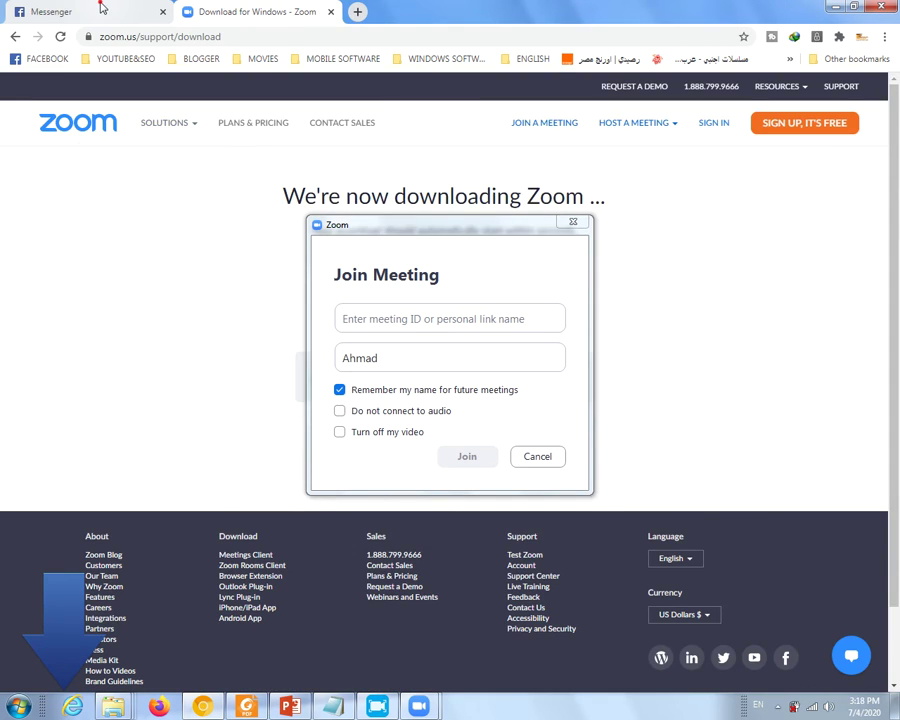
{"action": "left_click", "coordinate": [101, 8]}
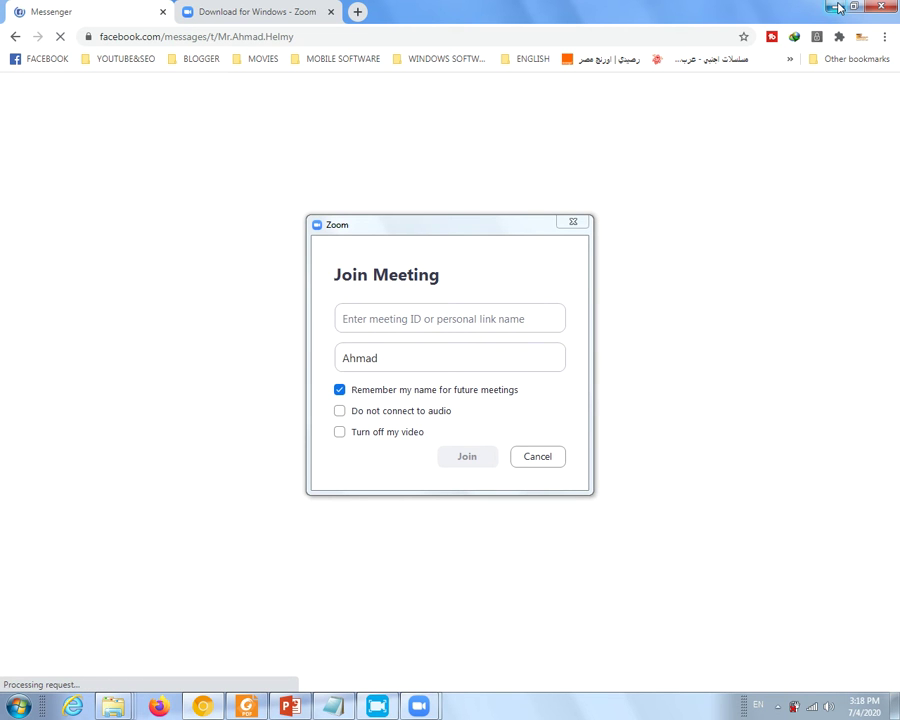
{"action": "left_click", "coordinate": [838, 8]}
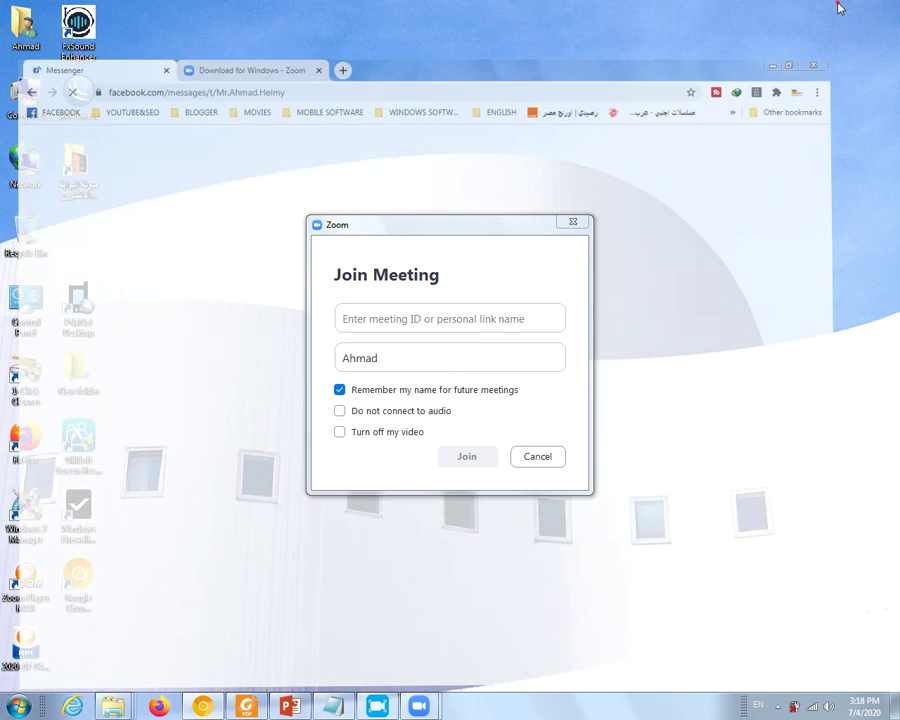
- Create a new text document on the desktop
{"action": "right_click", "coordinate": [234, 213]}
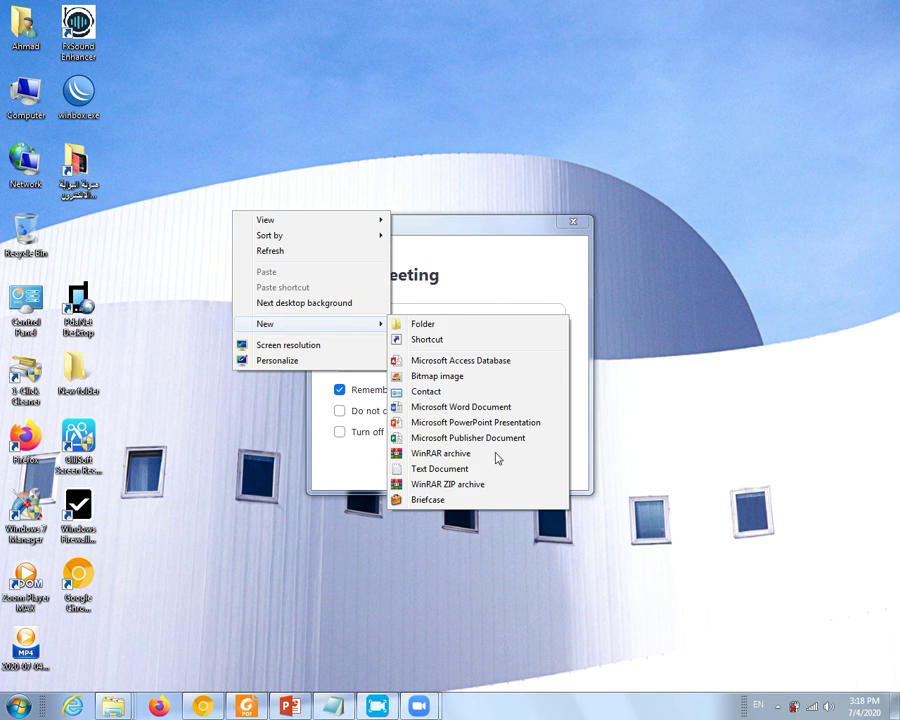
{"action": "key", "text": "Escape"}
{"action": "left_click", "coordinate": [437, 476]}
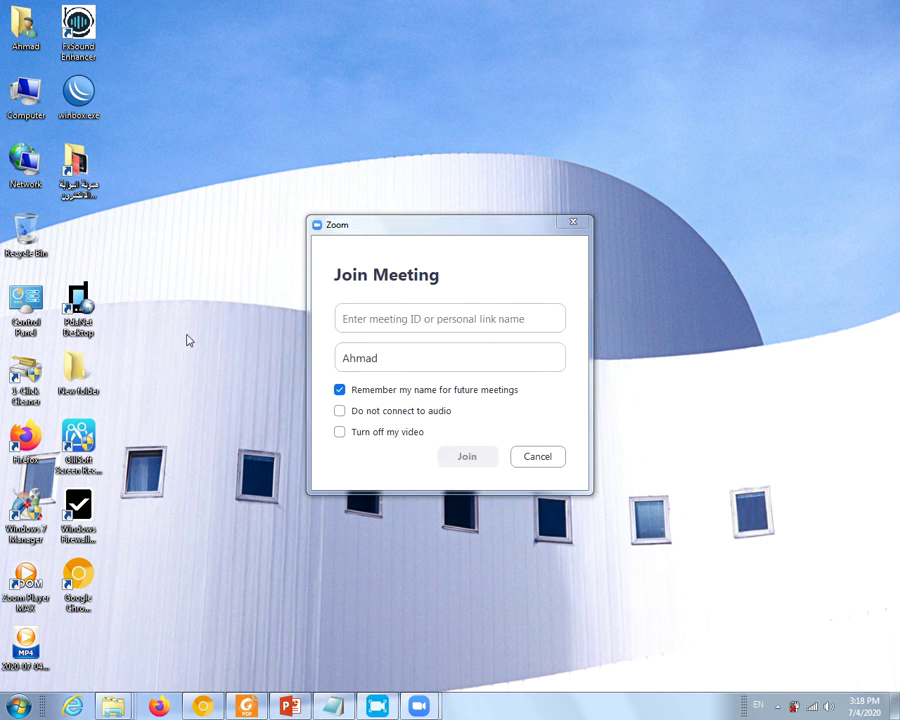
{"action": "left_click", "coordinate": [137, 272]}
{"action": "double_click", "coordinate": [80, 242]}
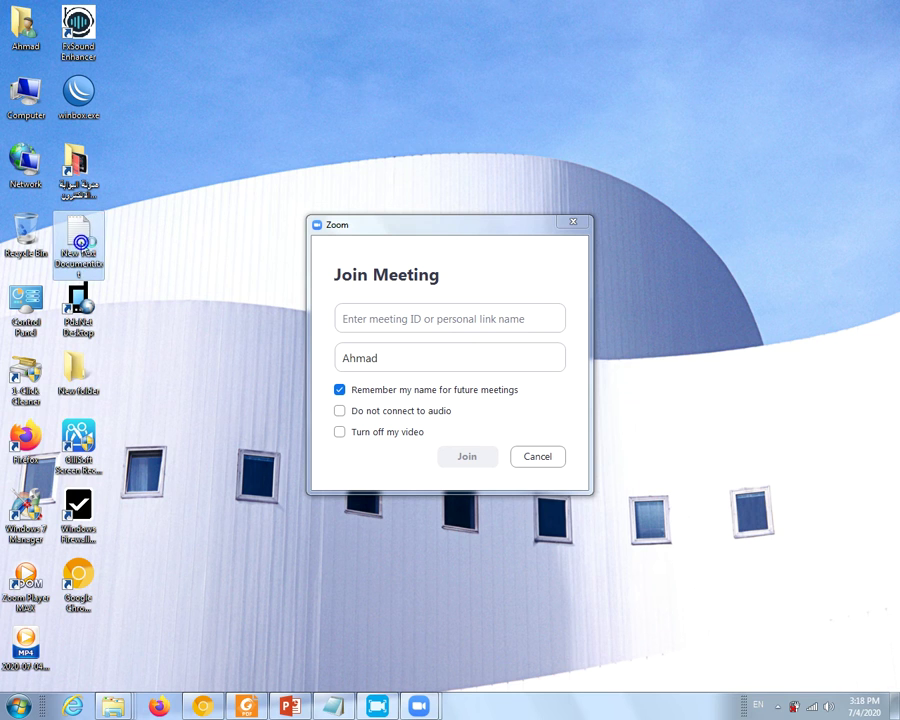
{"action": "right_click", "coordinate": [432, 142]}
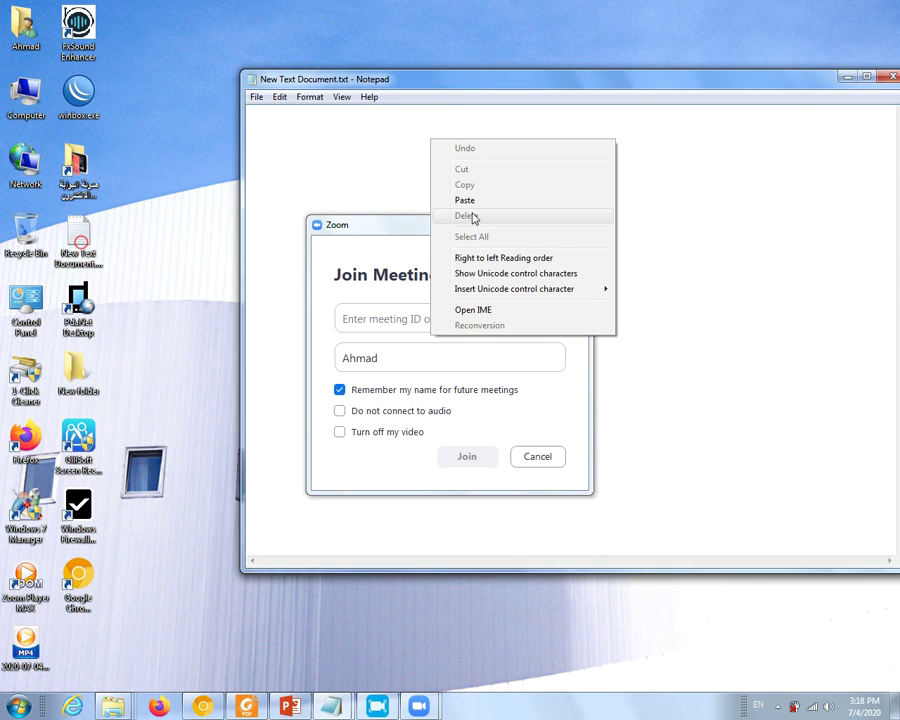
{"action": "left_click", "coordinate": [471, 201]}
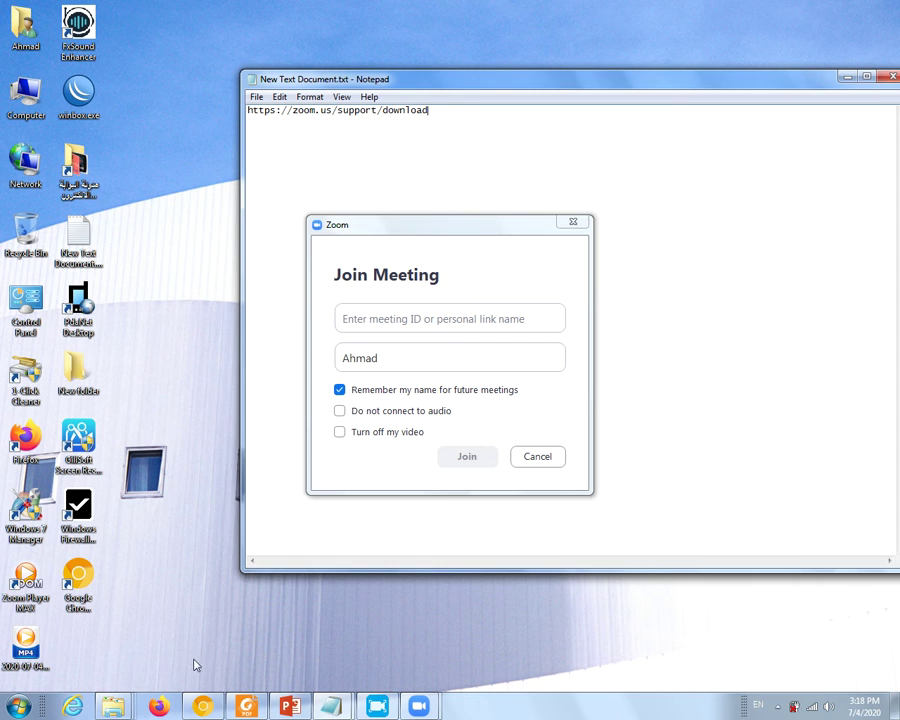
- Restore Chrome, switch between the Zoom download and Messenger tabs, then focus Zoom's meeting ID field
{"action": "left_click", "coordinate": [200, 706]}
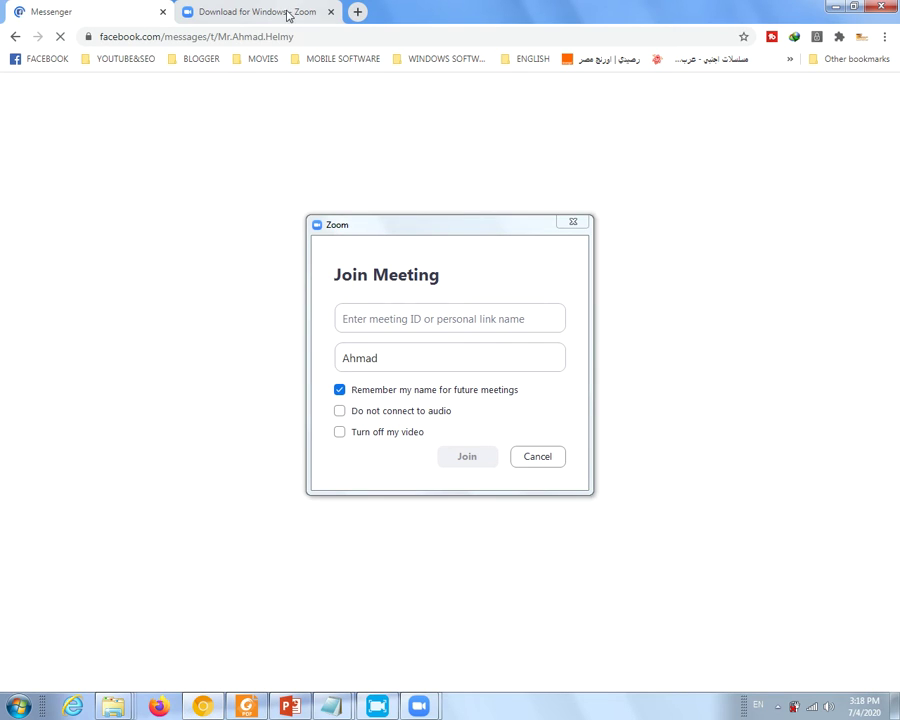
{"action": "left_click", "coordinate": [287, 14]}
{"action": "left_click", "coordinate": [112, 15]}
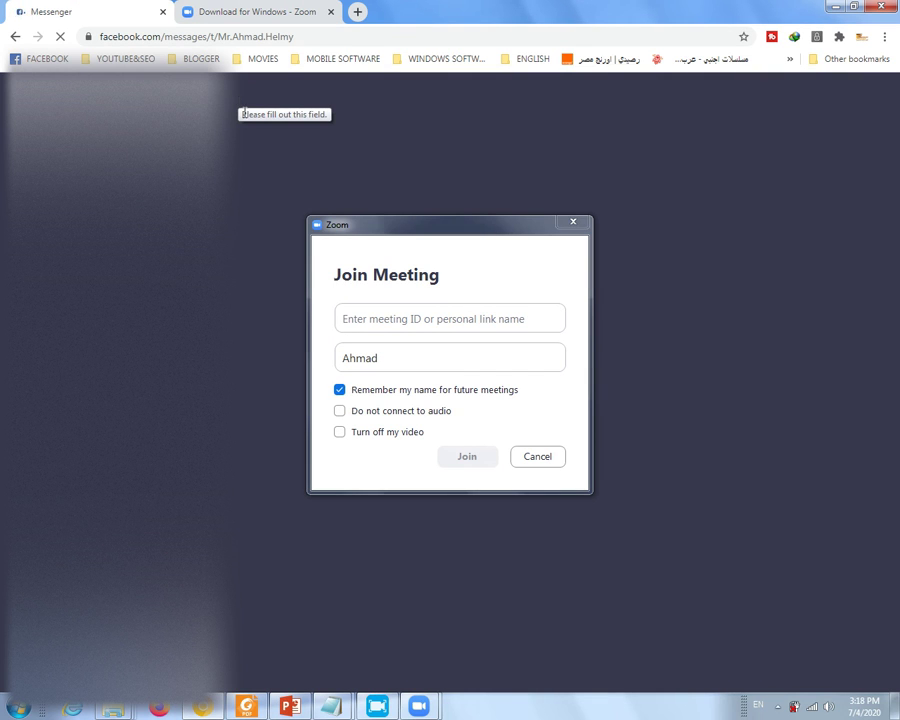
{"action": "left_click", "coordinate": [442, 328]}
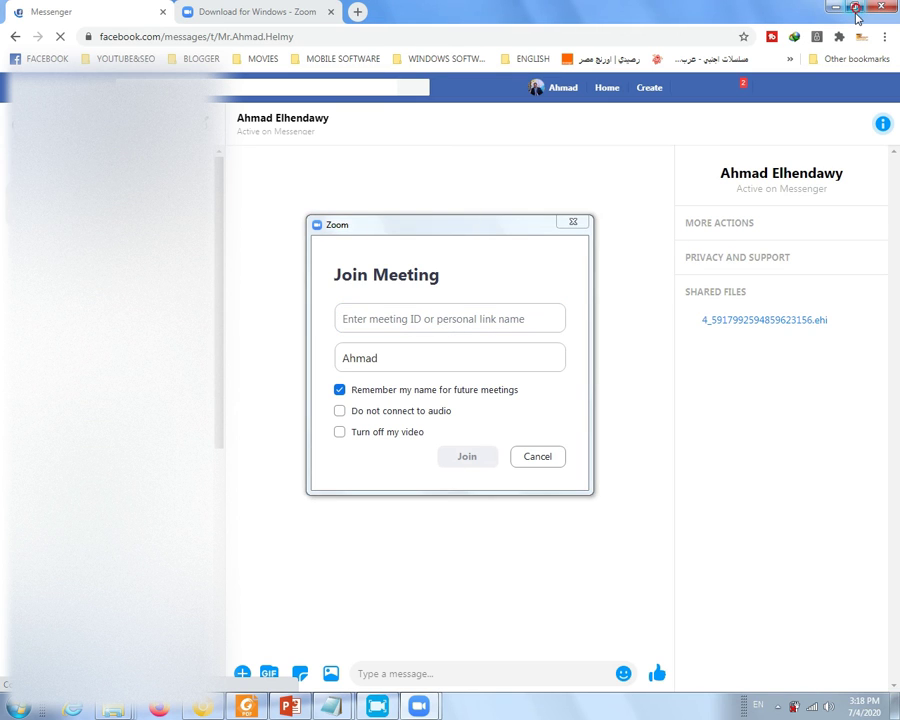
- Restore down Chrome, scroll the chat side panel, and drag the Zoom join dialog lower left
{"action": "left_click", "coordinate": [857, 12]}
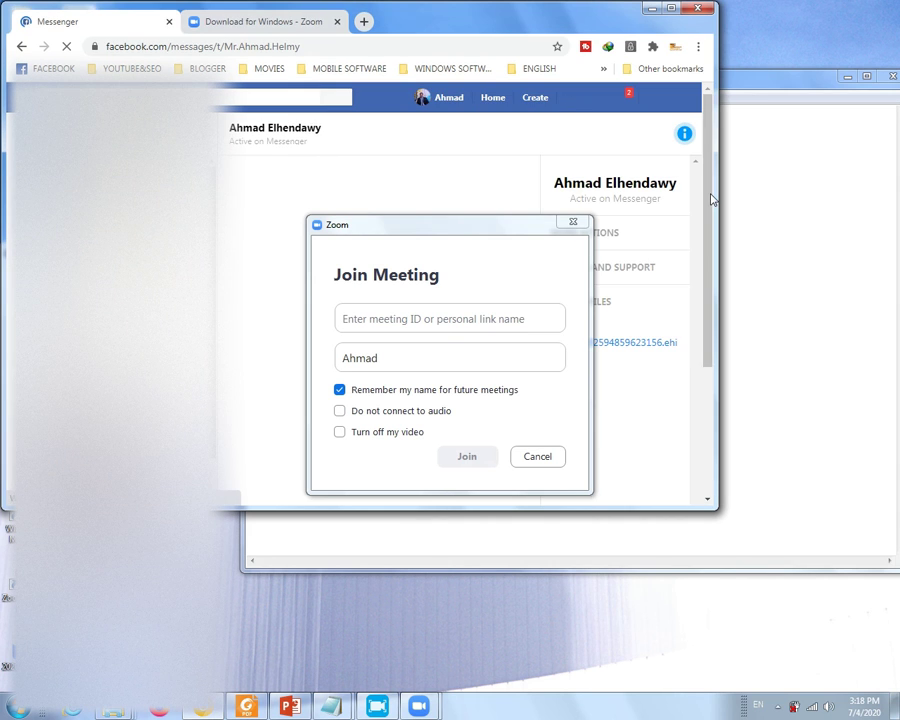
{"action": "left_click_drag", "start_coordinate": [707, 197], "coordinate": [684, 337]}
{"action": "left_click_drag", "start_coordinate": [507, 230], "coordinate": [211, 447]}
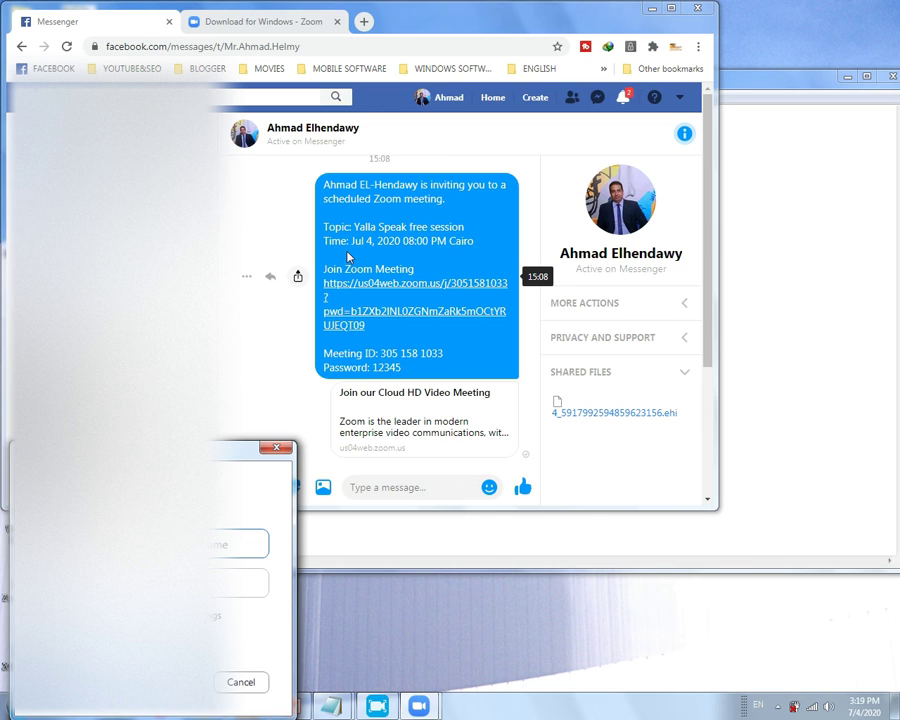
{"action": "left_click", "coordinate": [779, 705]}
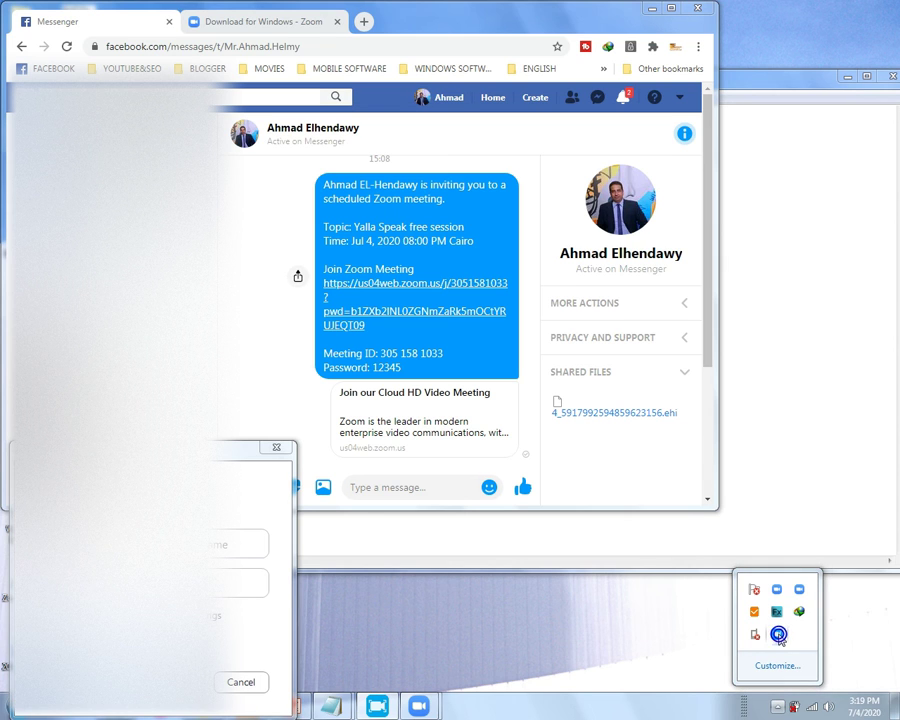
{"action": "left_click", "coordinate": [380, 708]}
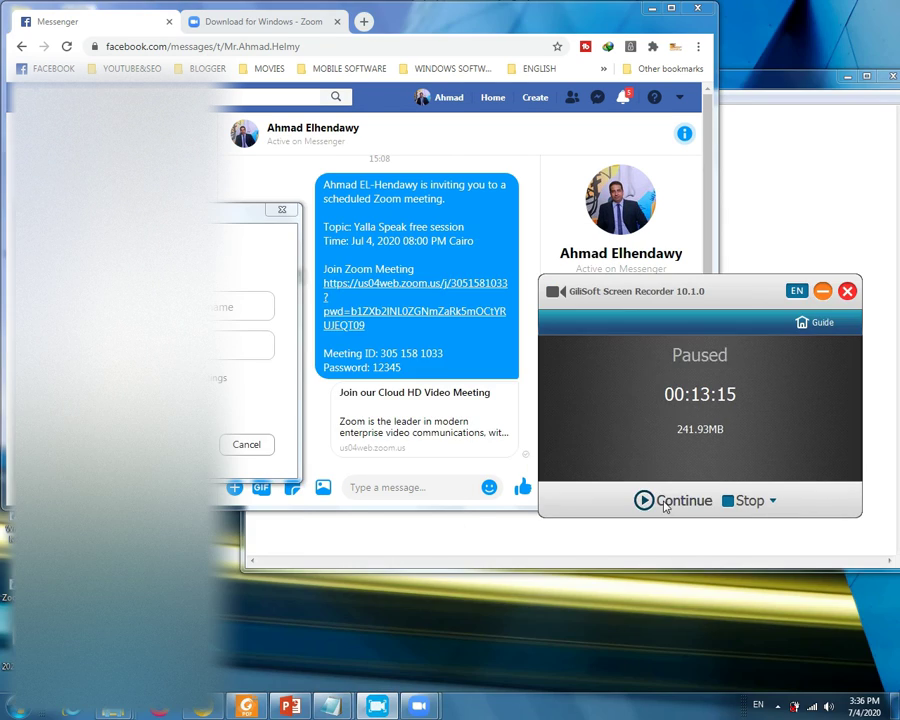
{"action": "left_click", "coordinate": [665, 503]}
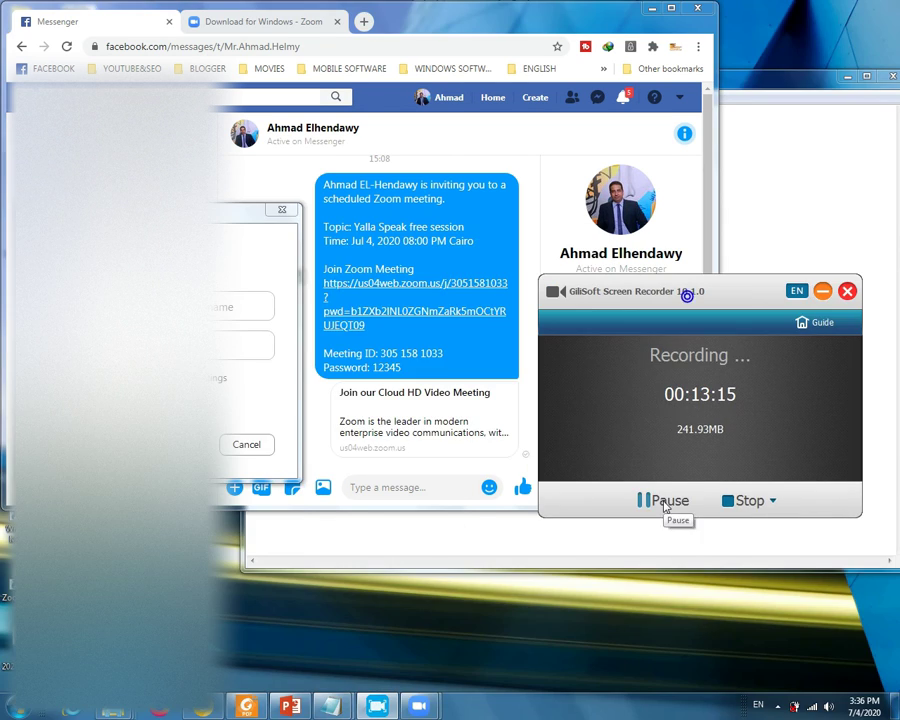
{"action": "left_click", "coordinate": [821, 291]}
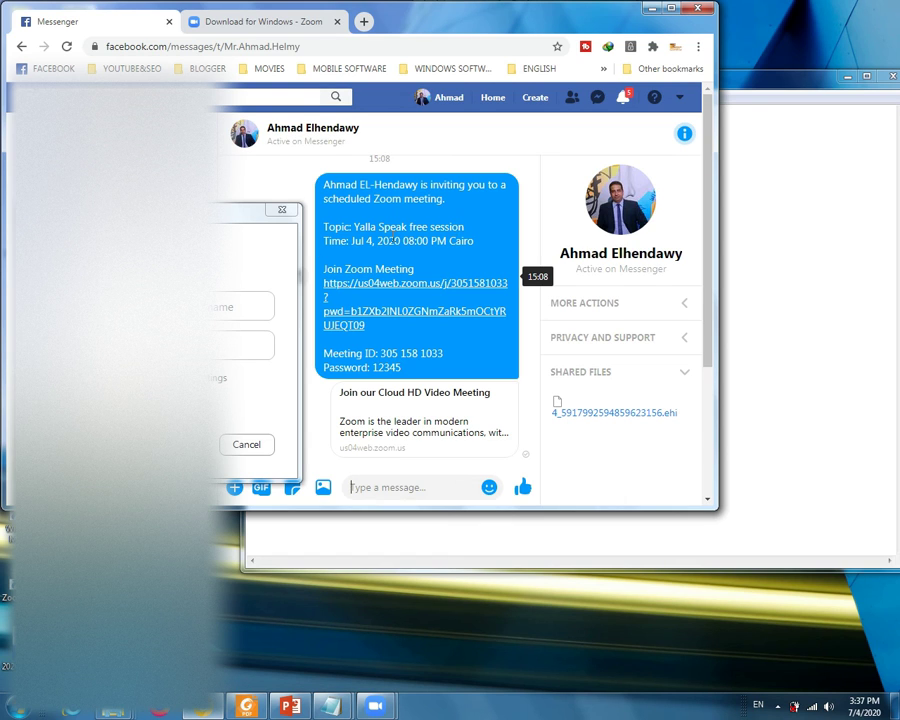
- Copy the meeting ID from the Messenger invitation
{"action": "left_click", "coordinate": [351, 245]}
{"action": "left_click_drag", "start_coordinate": [351, 245], "coordinate": [476, 249]}
{"action": "left_click", "coordinate": [454, 259]}
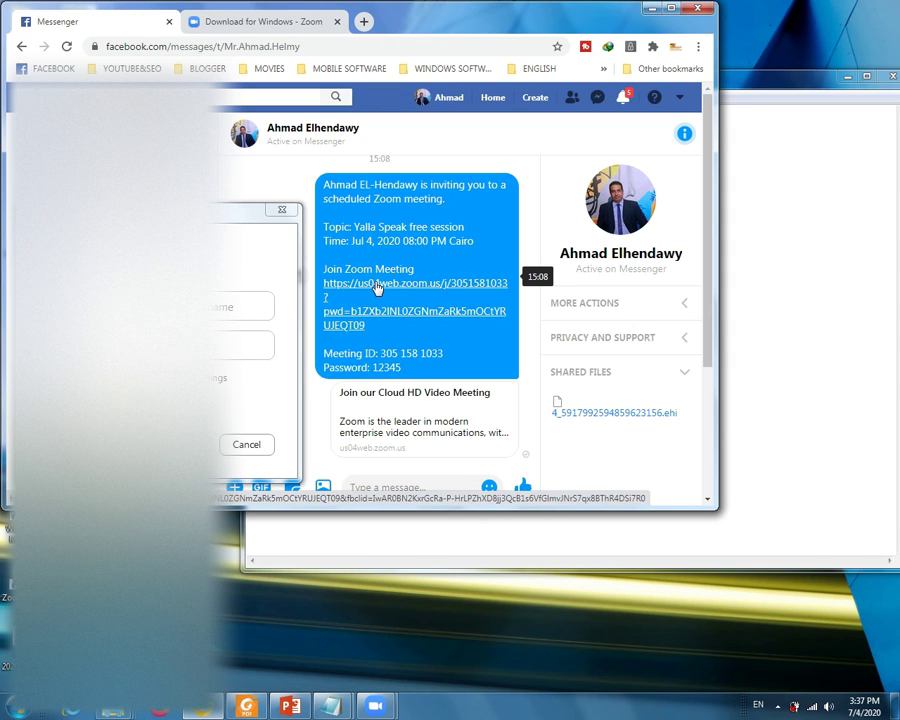
{"action": "left_click_drag", "start_coordinate": [444, 356], "coordinate": [378, 355]}
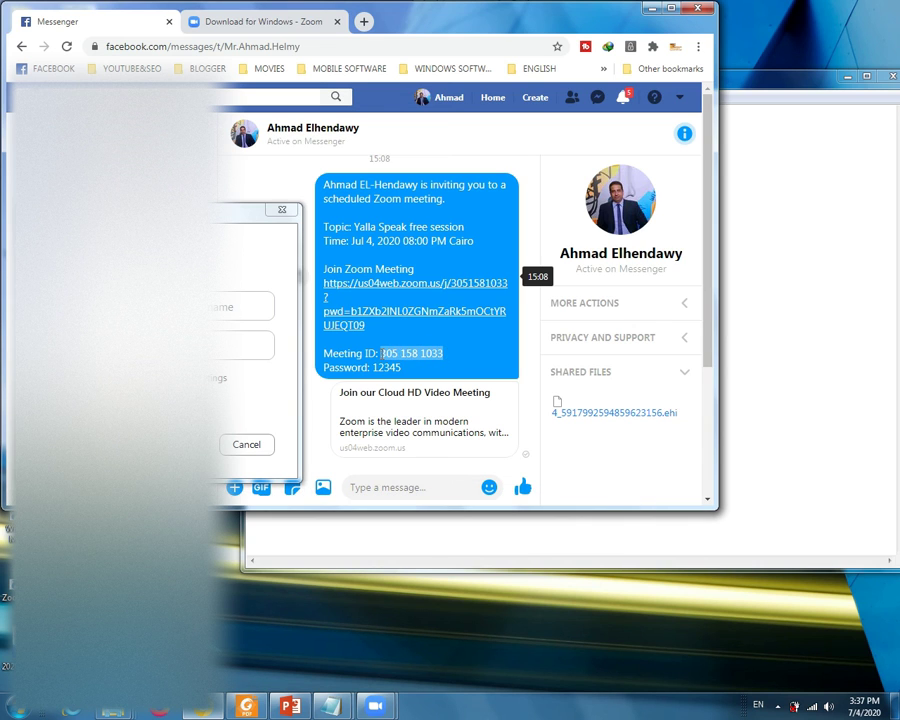
{"action": "right_click", "coordinate": [404, 354]}
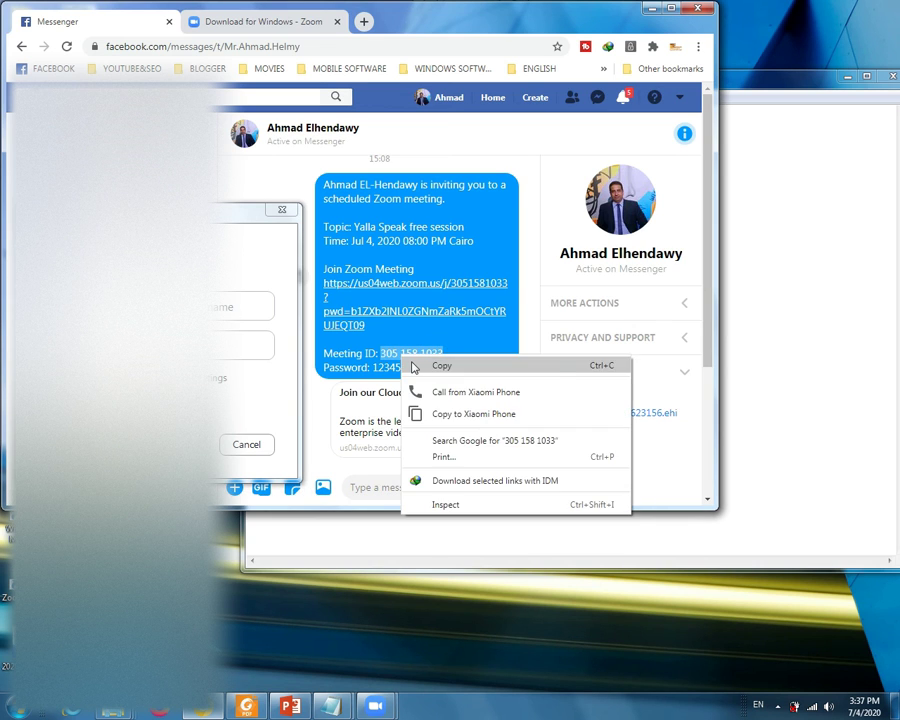
{"action": "left_click", "coordinate": [412, 363]}
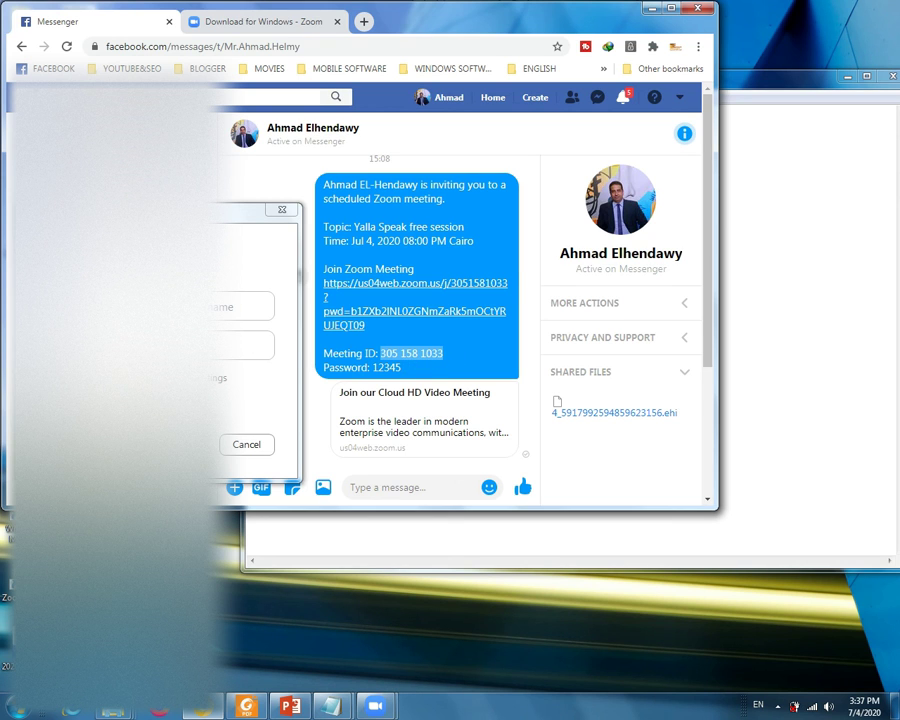
- Paste the meeting ID into Zoom's join dialog and submit it
{"action": "left_click", "coordinate": [161, 238]}
{"action": "right_click", "coordinate": [165, 305]}
{"action": "left_click", "coordinate": [190, 355]}
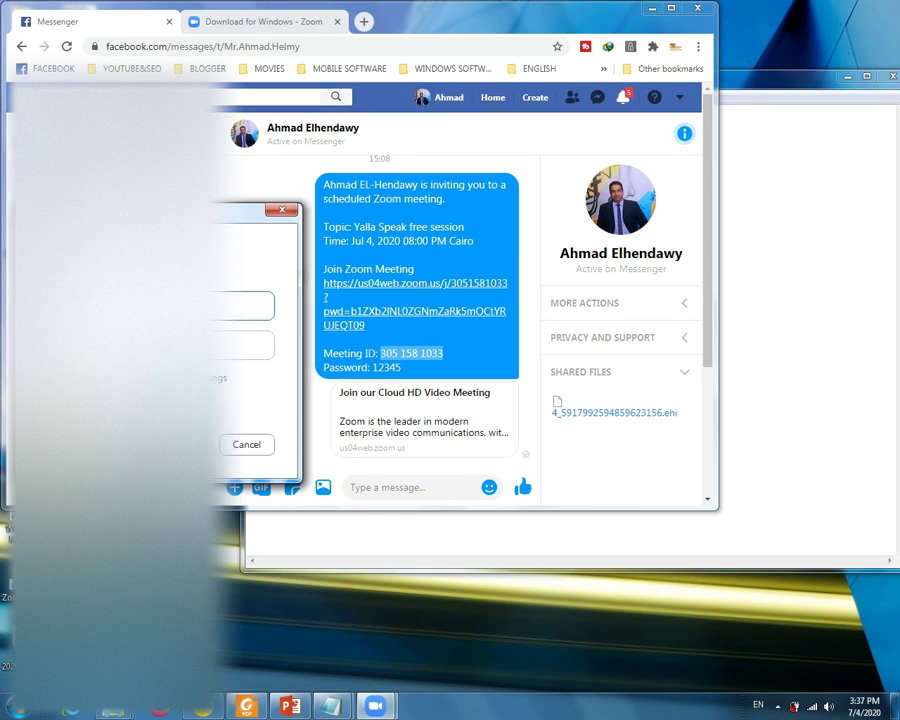
{"action": "left_click", "coordinate": [245, 345]}
{"action": "key", "text": "Tab"}
{"action": "key", "text": "Return"}
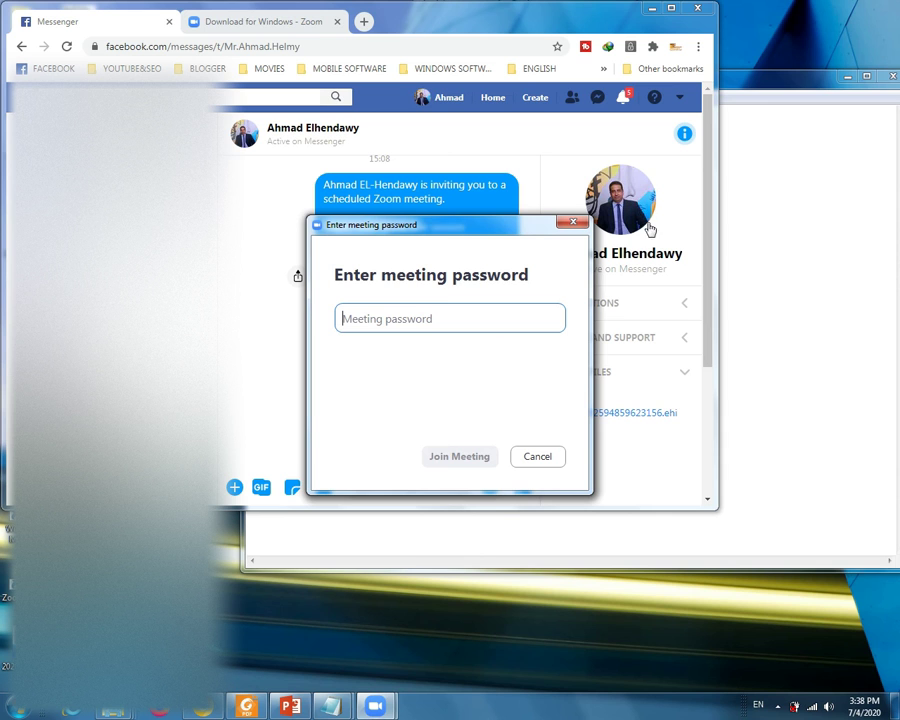
- Move the password dialog aside and copy the meeting password from the invitation
{"action": "left_click_drag", "start_coordinate": [445, 230], "coordinate": [448, 378]}
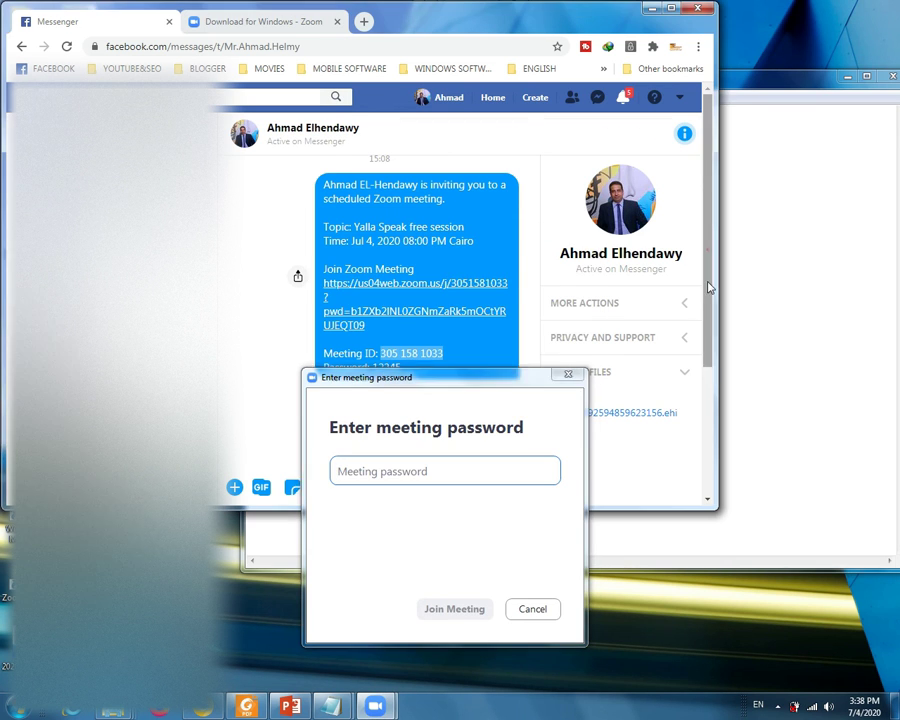
{"action": "scroll", "coordinate": [665, 259], "scroll_direction": "down", "scroll_amount": 1}
{"action": "left_click_drag", "start_coordinate": [401, 281], "coordinate": [376, 281]}
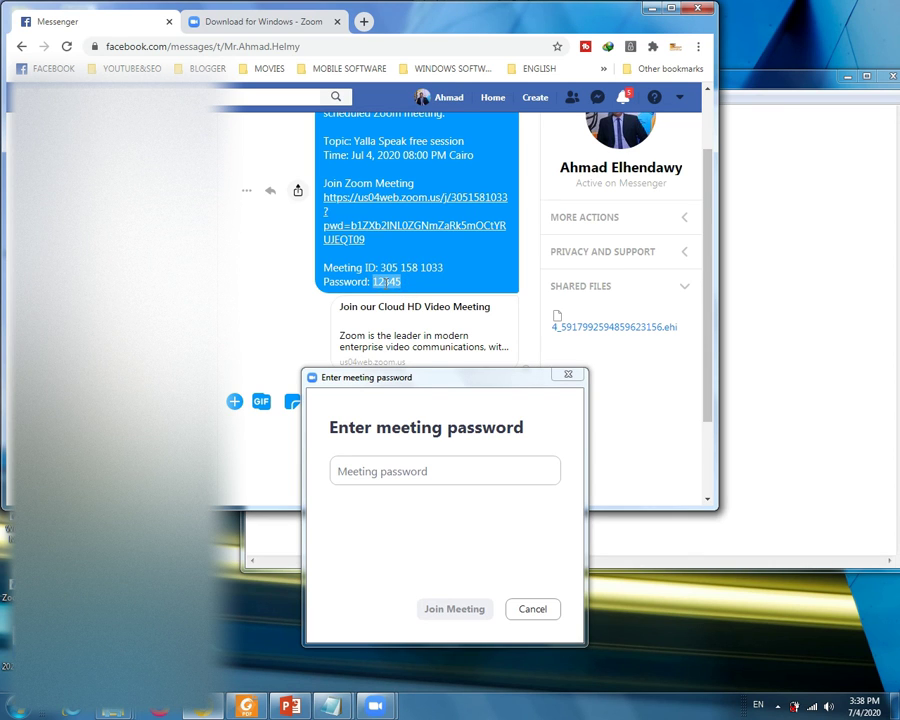
{"action": "right_click", "coordinate": [401, 283]}
{"action": "left_click", "coordinate": [400, 297]}
- Enter the meeting password and join the meeting
{"action": "left_click", "coordinate": [474, 468]}
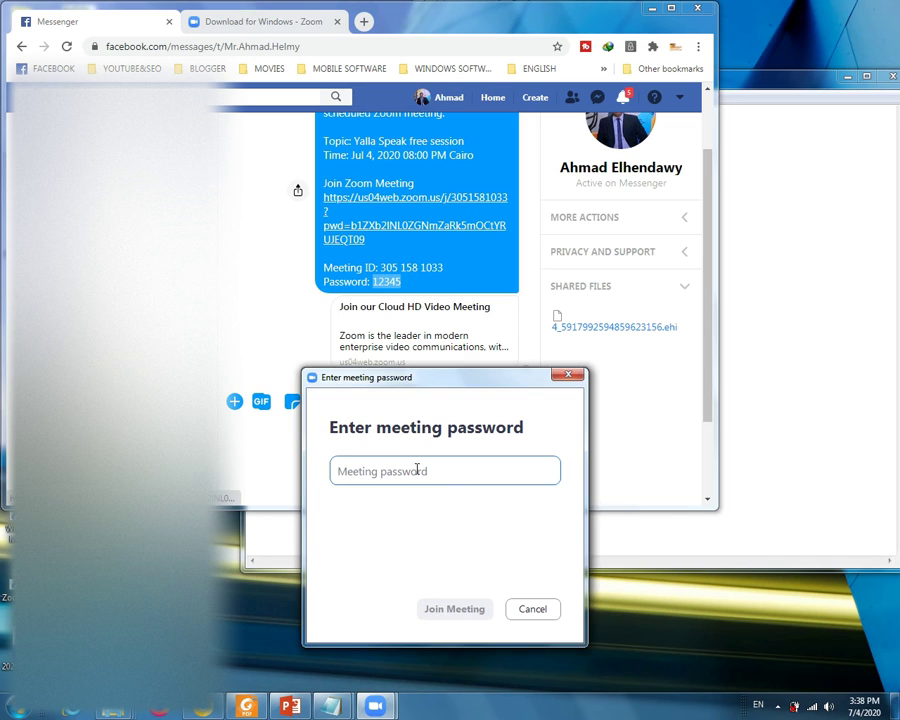
{"action": "type", "text": "1234"}
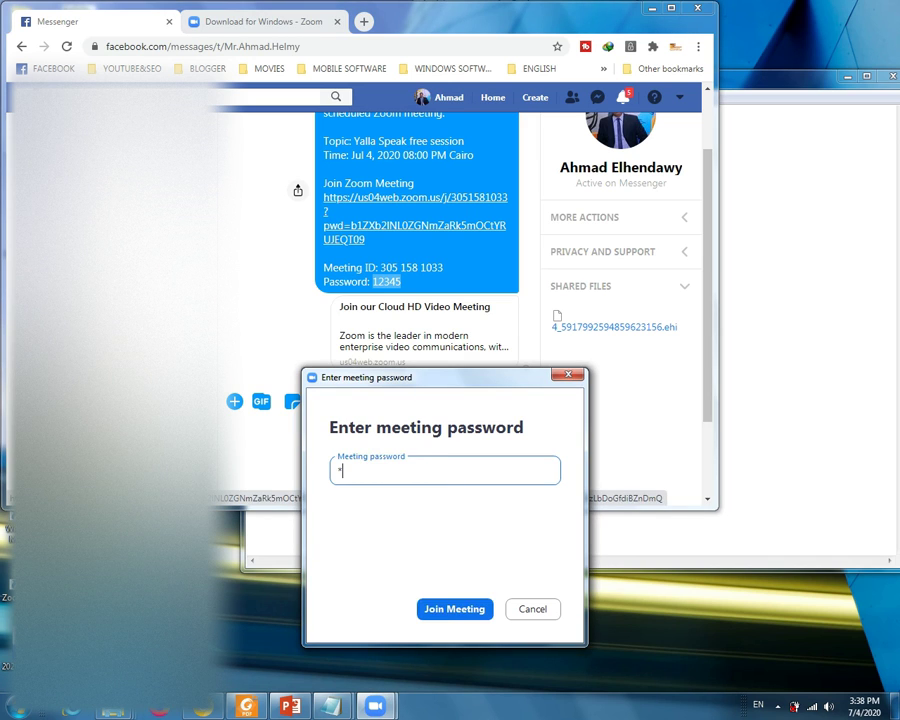
{"action": "type", "text": "5"}
{"action": "left_click", "coordinate": [459, 612]}
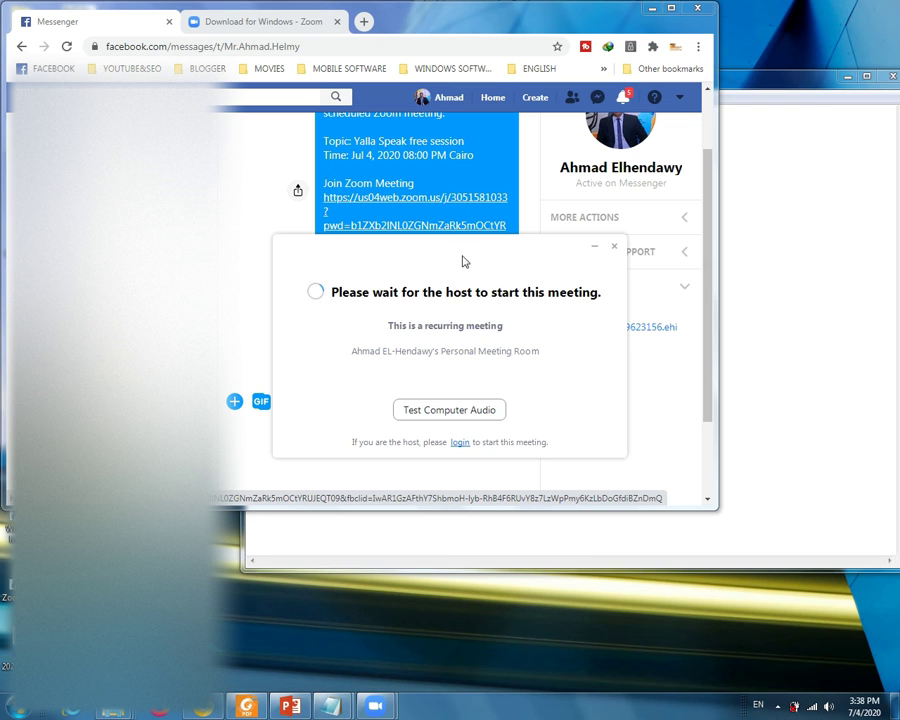
- Minimize Chrome and Notepad, then bring the main Zoom Cloud Meetings window to the lower left
{"action": "left_click", "coordinate": [651, 8]}
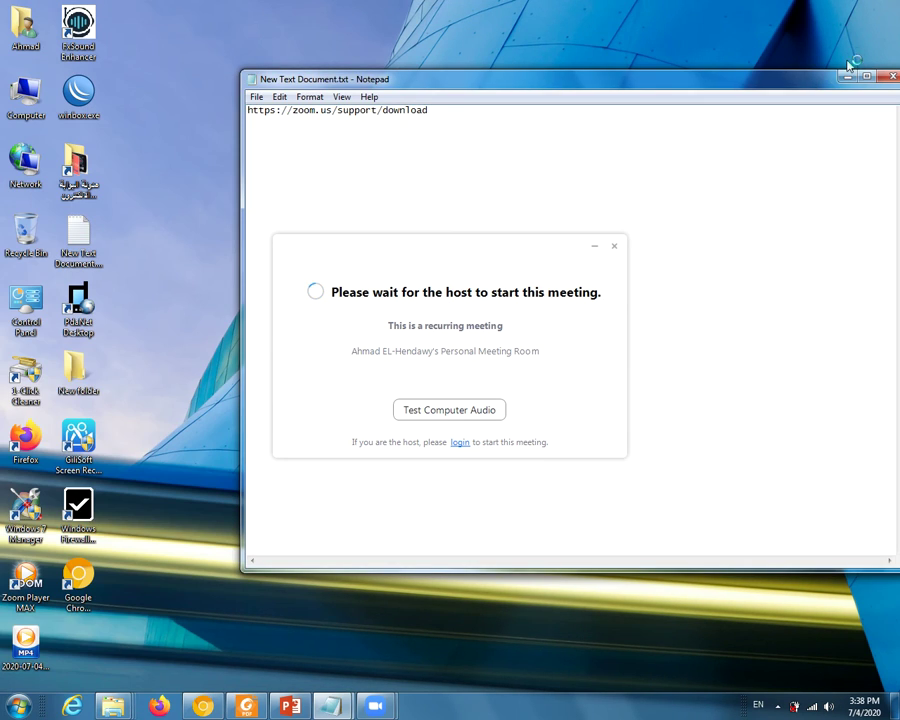
{"action": "left_click", "coordinate": [845, 77]}
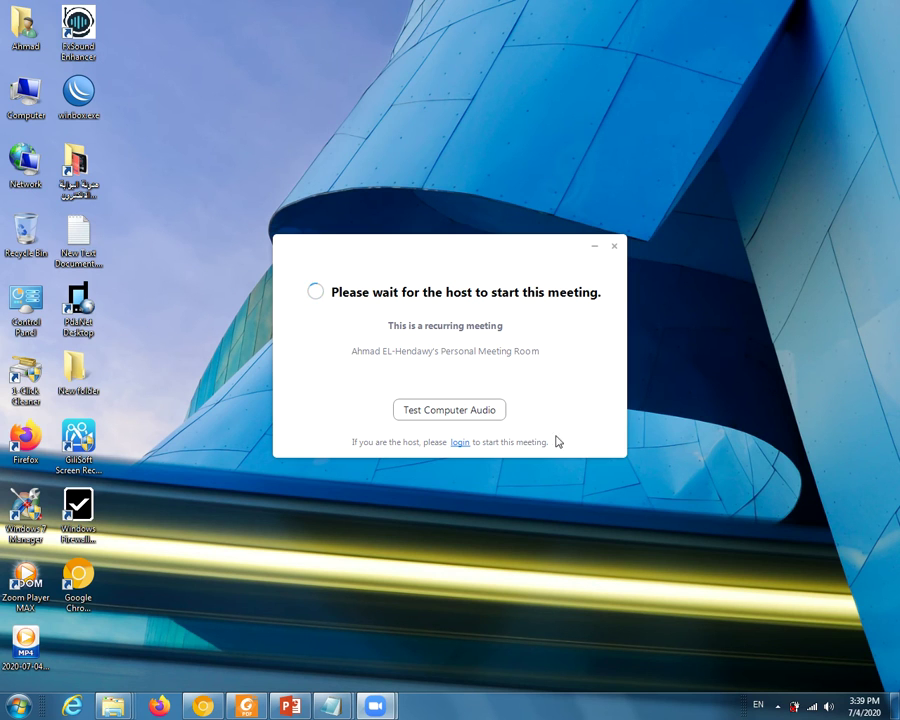
{"action": "mouse_move", "coordinate": [375, 706]}
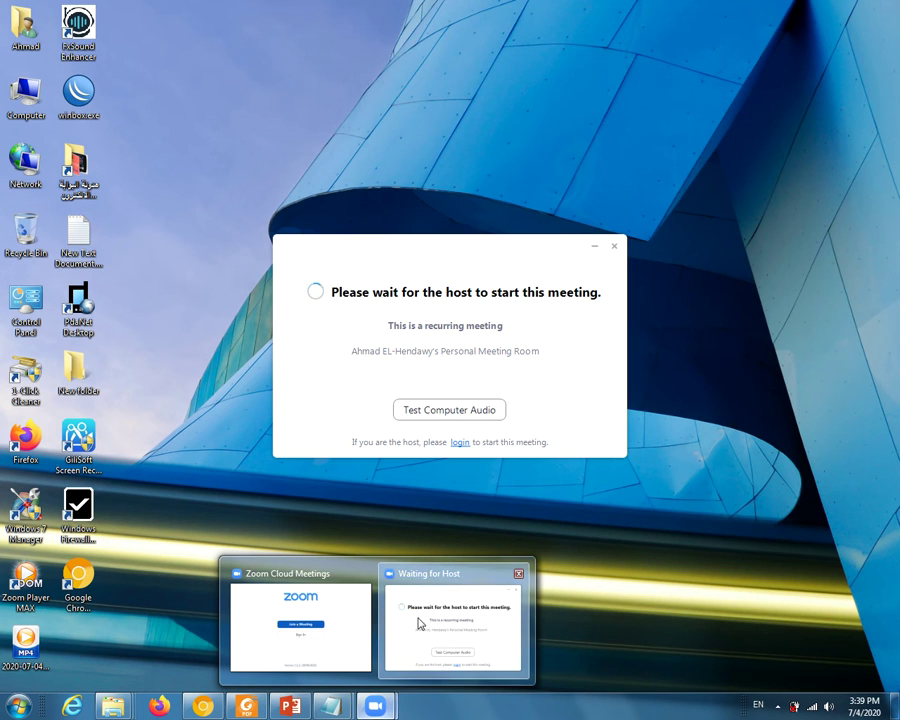
{"action": "left_click", "coordinate": [346, 616]}
{"action": "left_click", "coordinate": [343, 212]}
{"action": "left_click_drag", "start_coordinate": [272, 414], "coordinate": [298, 12]}
- Lower the wait-for-host dialog, open Zoom's Sign In page and choose Sign Up Free
{"action": "left_click_drag", "start_coordinate": [394, 254], "coordinate": [384, 406]}
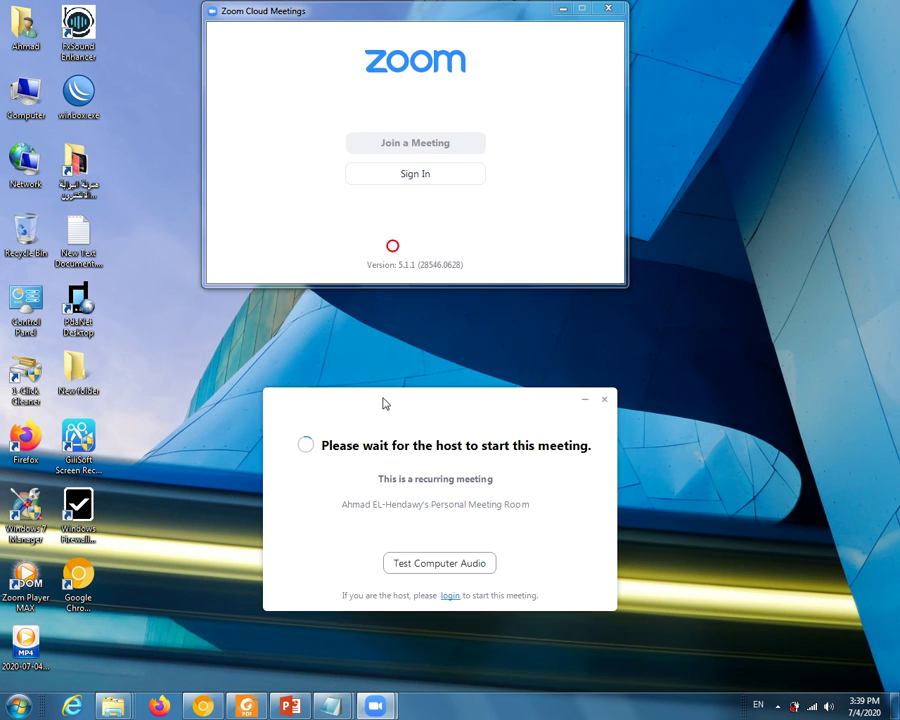
{"action": "left_click", "coordinate": [412, 180]}
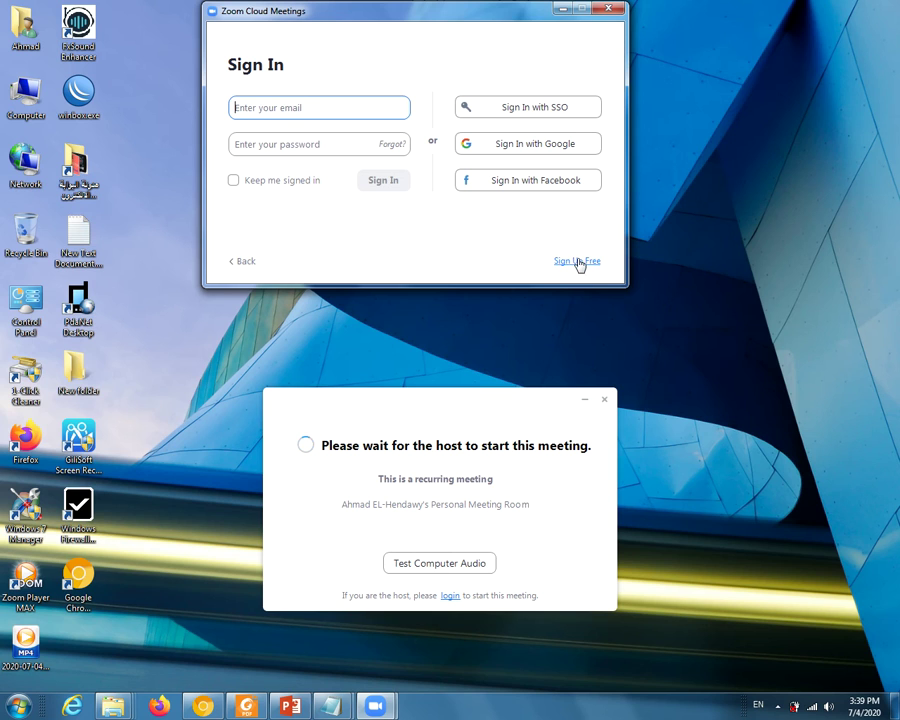
{"action": "left_click", "coordinate": [576, 263]}
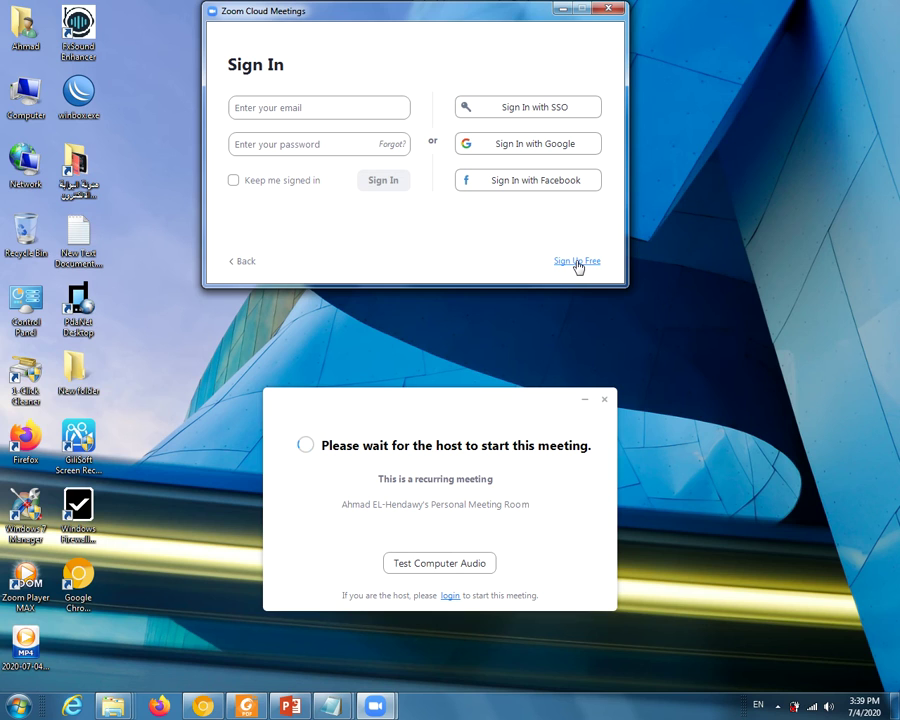
{"action": "left_click", "coordinate": [577, 262]}
- Exit Internet Download Manager from the notification area and dismiss PdaNet's menu
{"action": "left_click", "coordinate": [779, 705]}
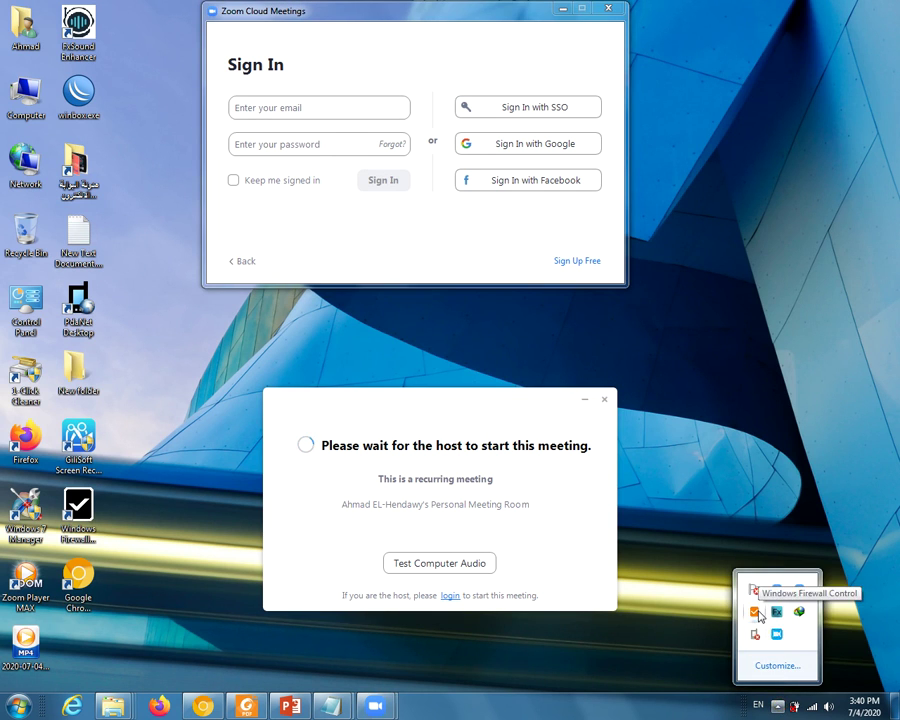
{"action": "right_click", "coordinate": [803, 618]}
{"action": "left_click", "coordinate": [796, 598]}
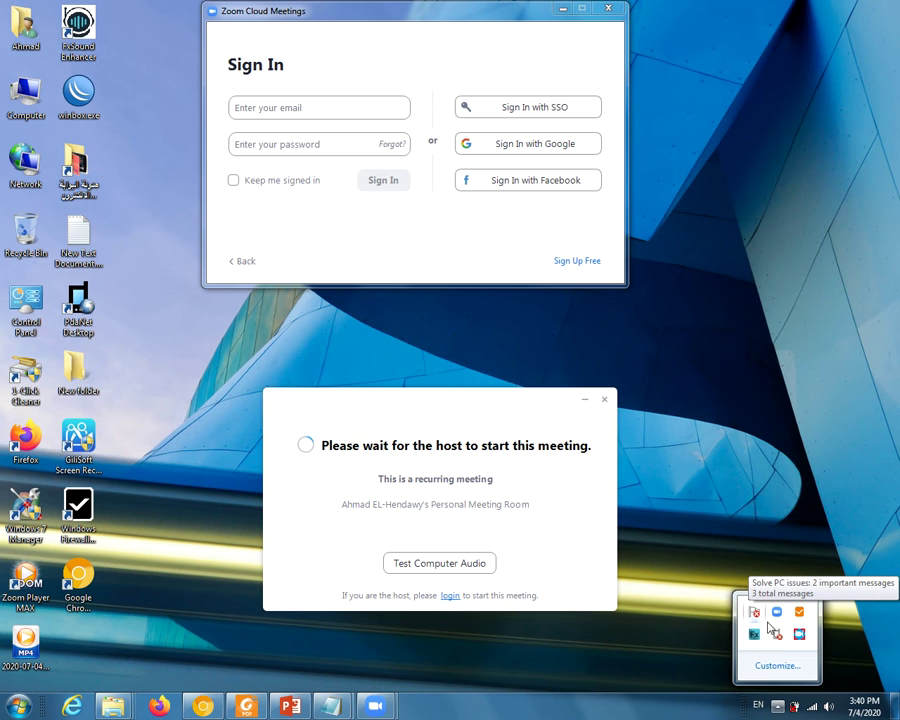
{"action": "right_click", "coordinate": [779, 636]}
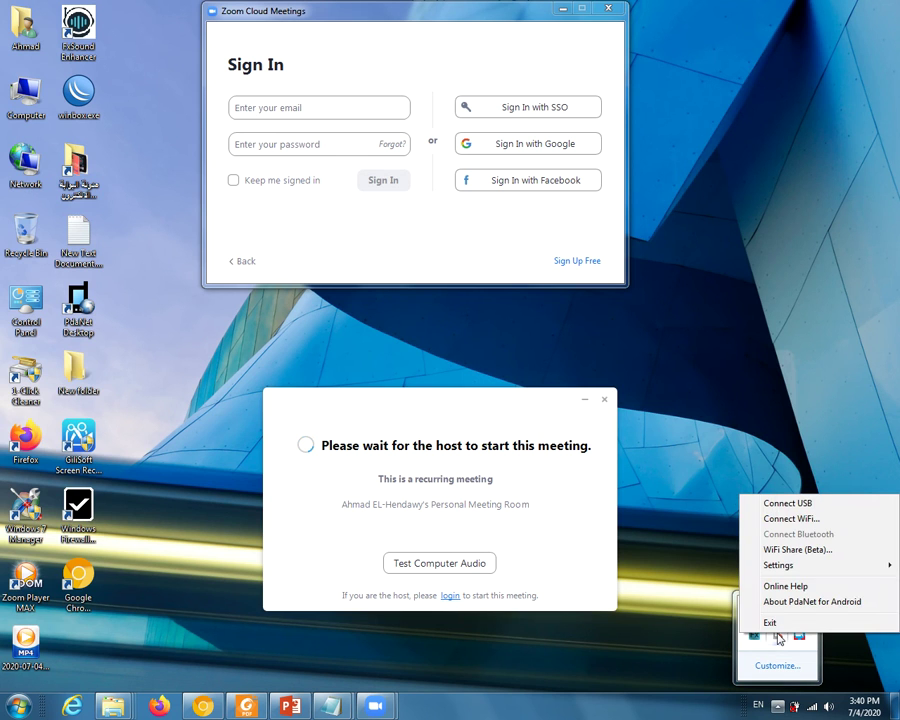
{"action": "left_click", "coordinate": [786, 623]}
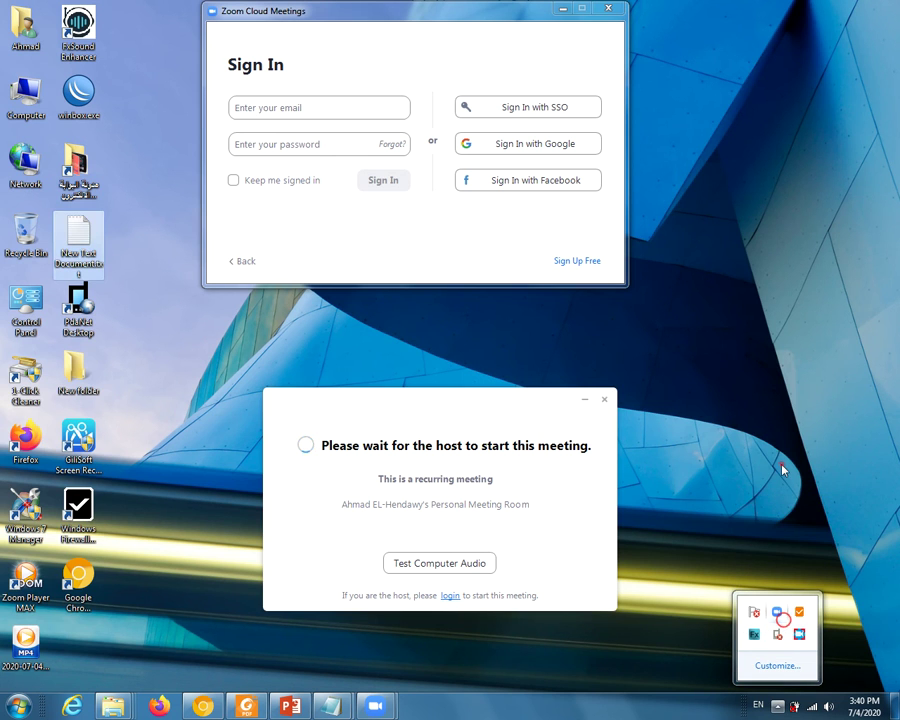
{"action": "left_click", "coordinate": [312, 108]}
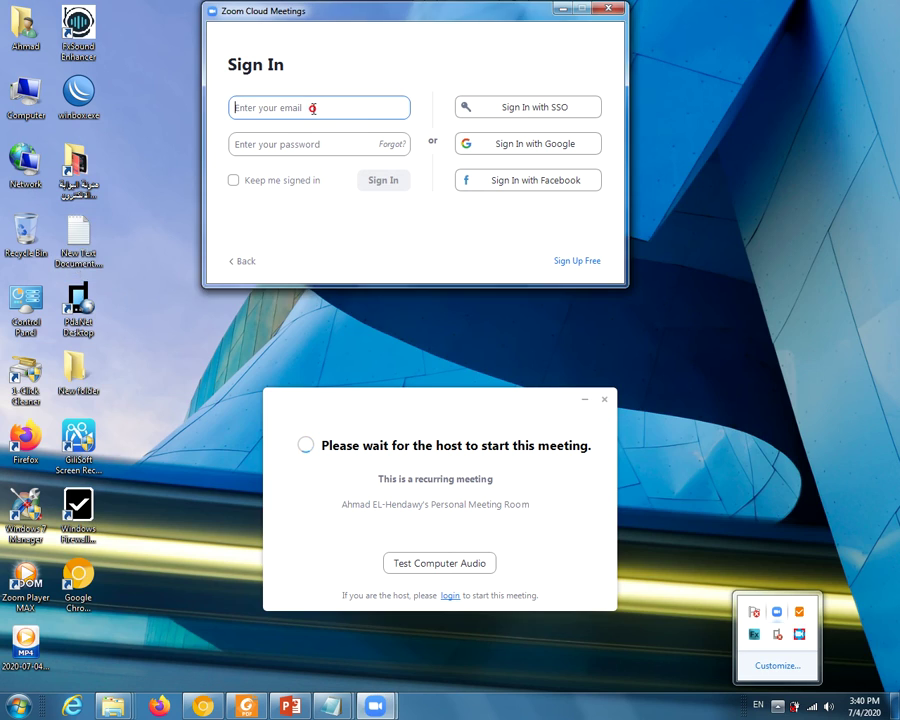
- Minimize the Zoom Sign In window while Firefox loads zoom.us/signup
{"action": "left_click", "coordinate": [561, 10]}
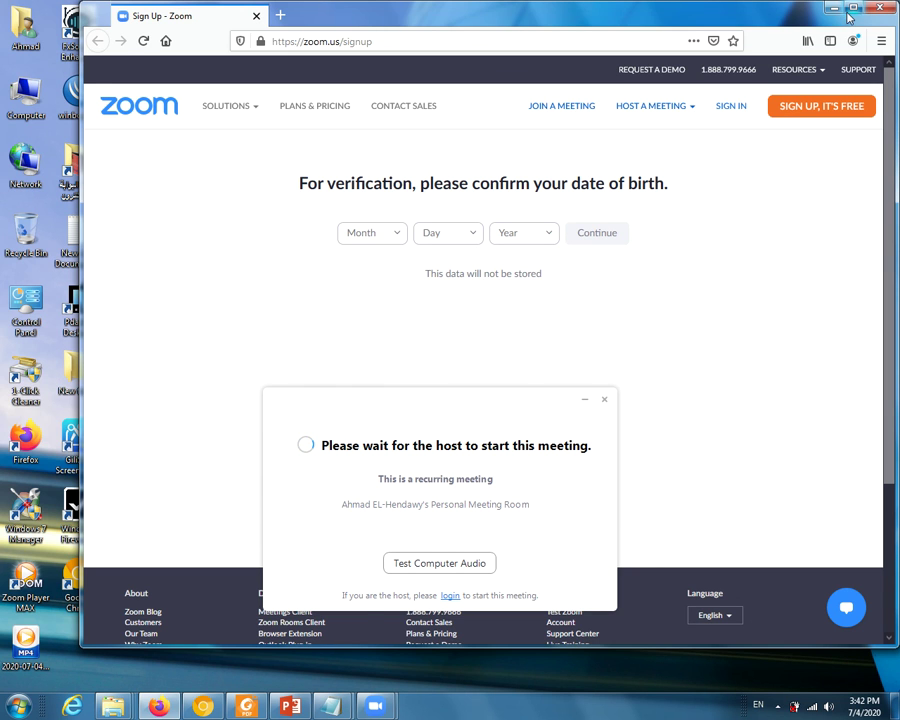
{"action": "left_click", "coordinate": [850, 10]}
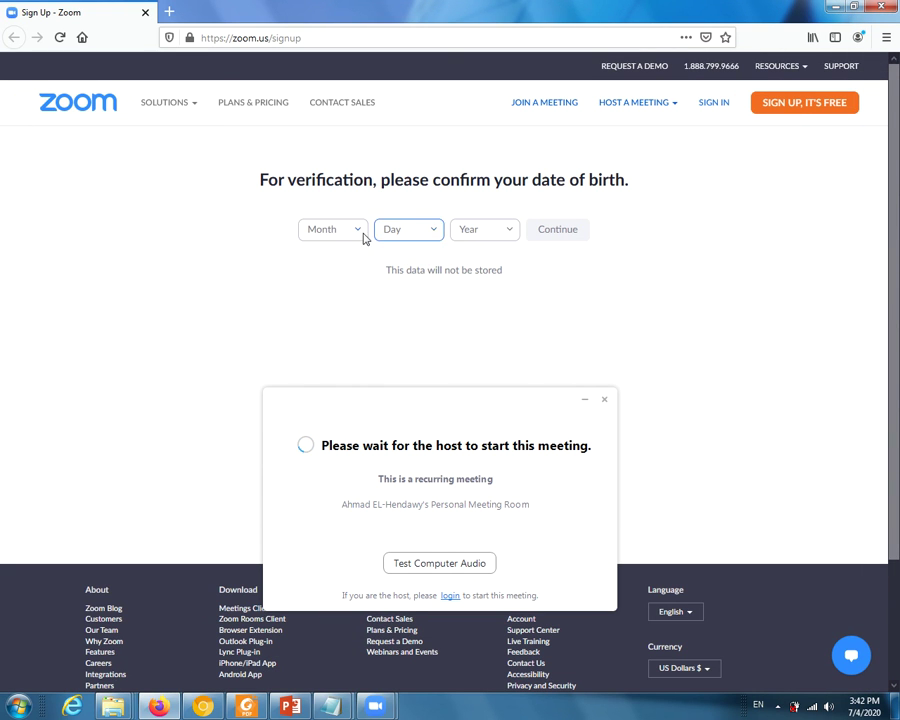
{"action": "left_click", "coordinate": [360, 236]}
{"action": "left_click", "coordinate": [326, 284]}
{"action": "left_click", "coordinate": [431, 229]}
{"action": "left_click", "coordinate": [393, 318]}
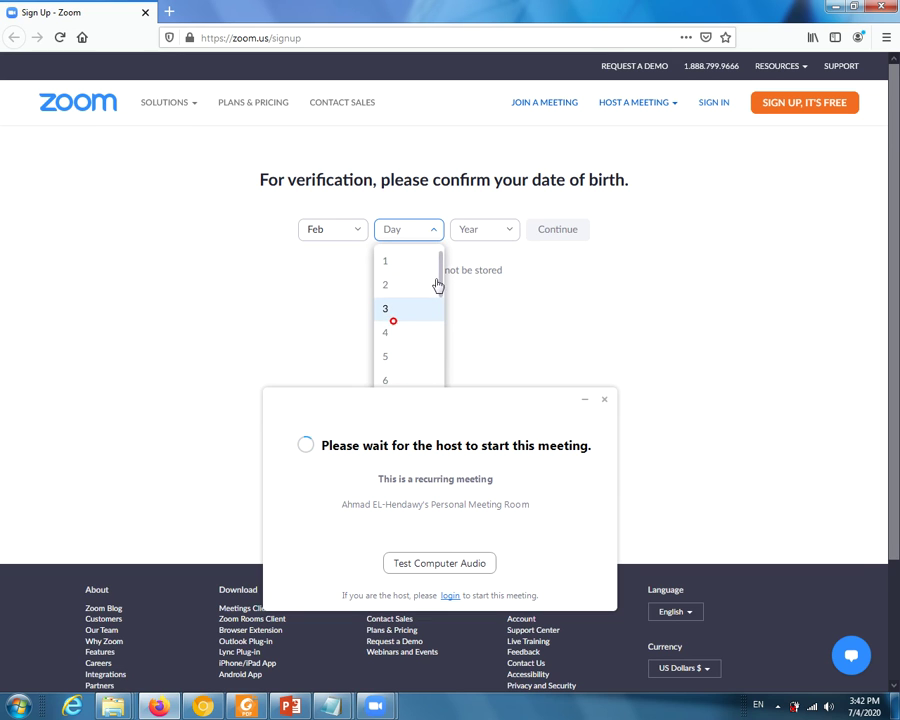
{"action": "left_click", "coordinate": [503, 230]}
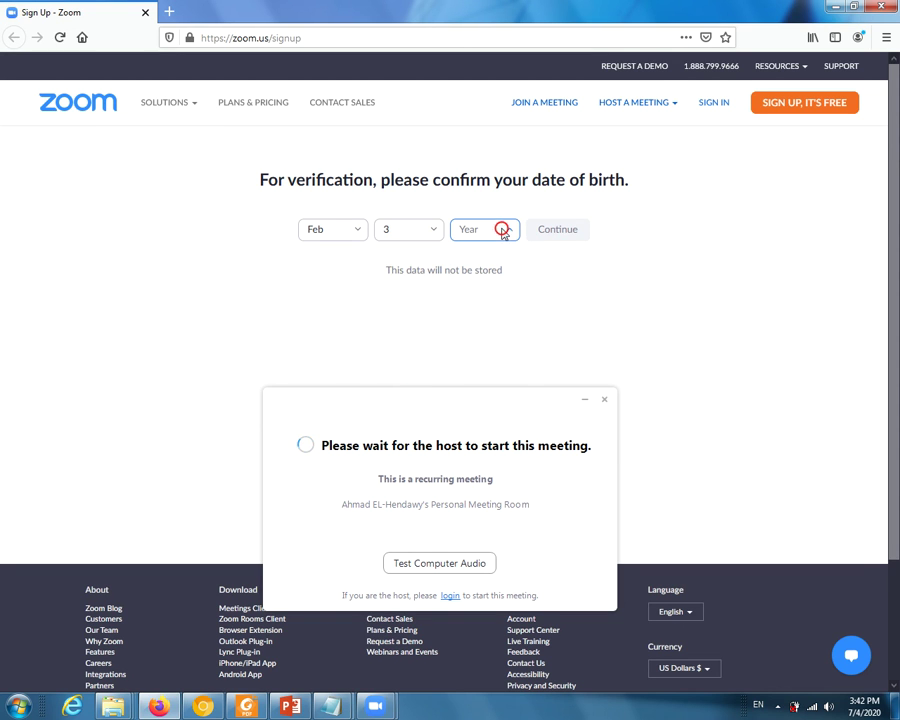
{"action": "scroll", "coordinate": [478, 334], "scroll_direction": "down", "scroll_amount": 10}
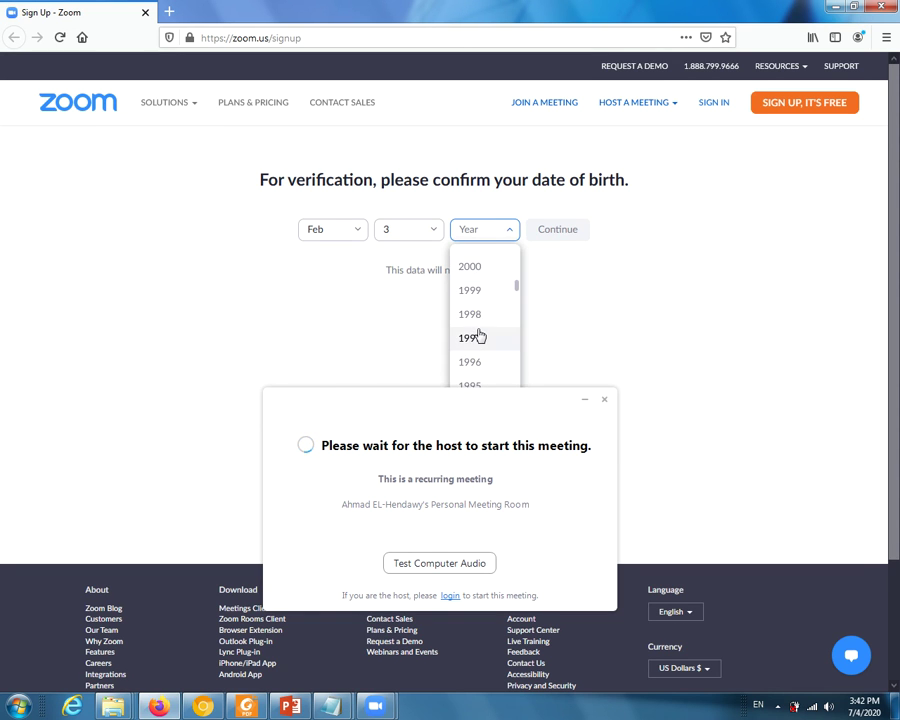
{"action": "scroll", "coordinate": [474, 355], "scroll_direction": "down", "scroll_amount": 5}
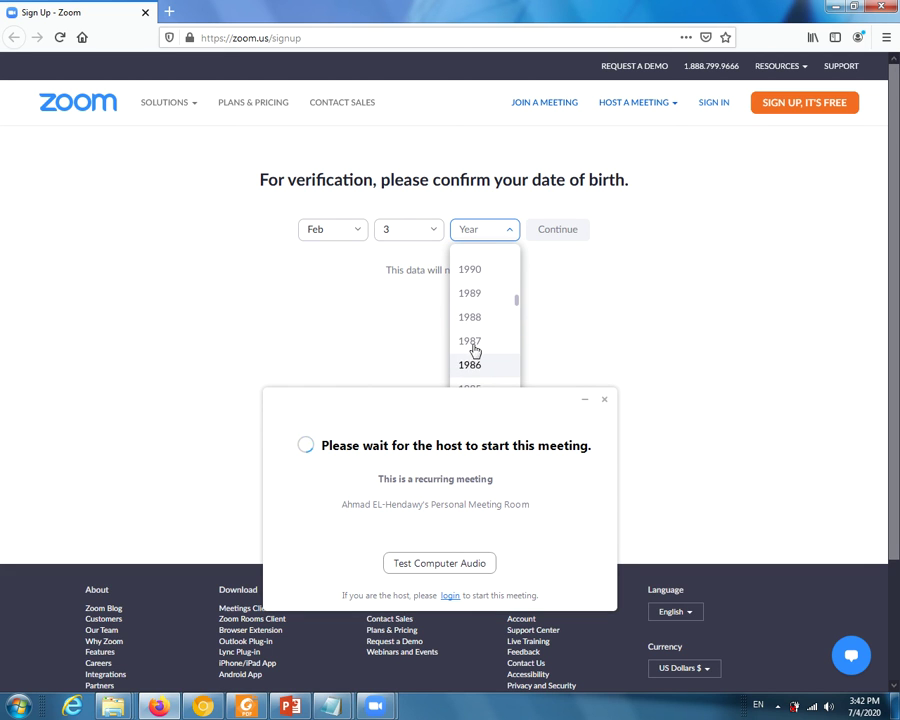
{"action": "left_click", "coordinate": [474, 317]}
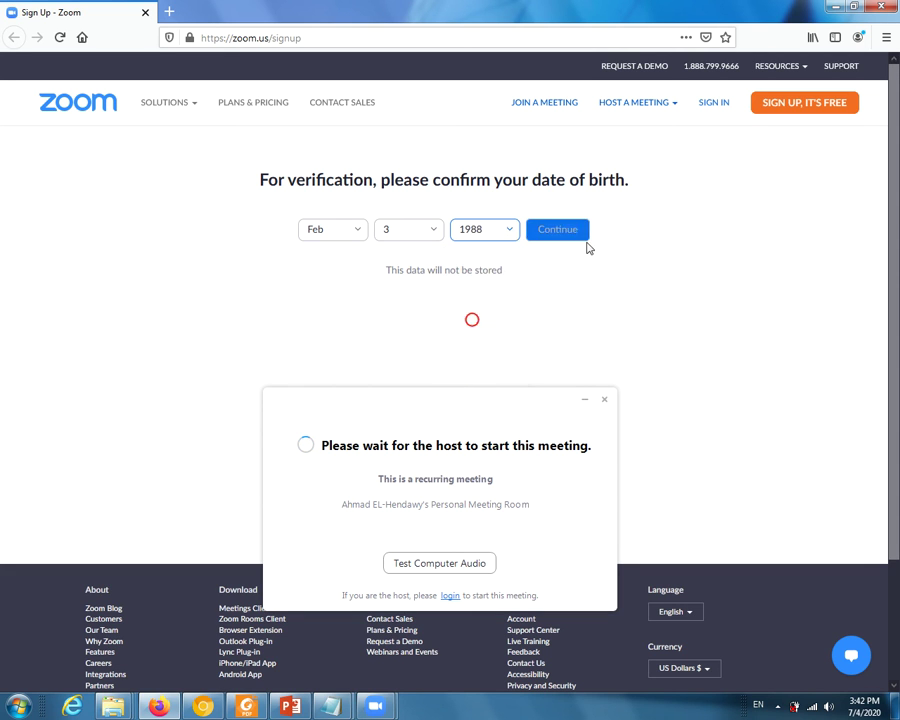
{"action": "left_click", "coordinate": [558, 236]}
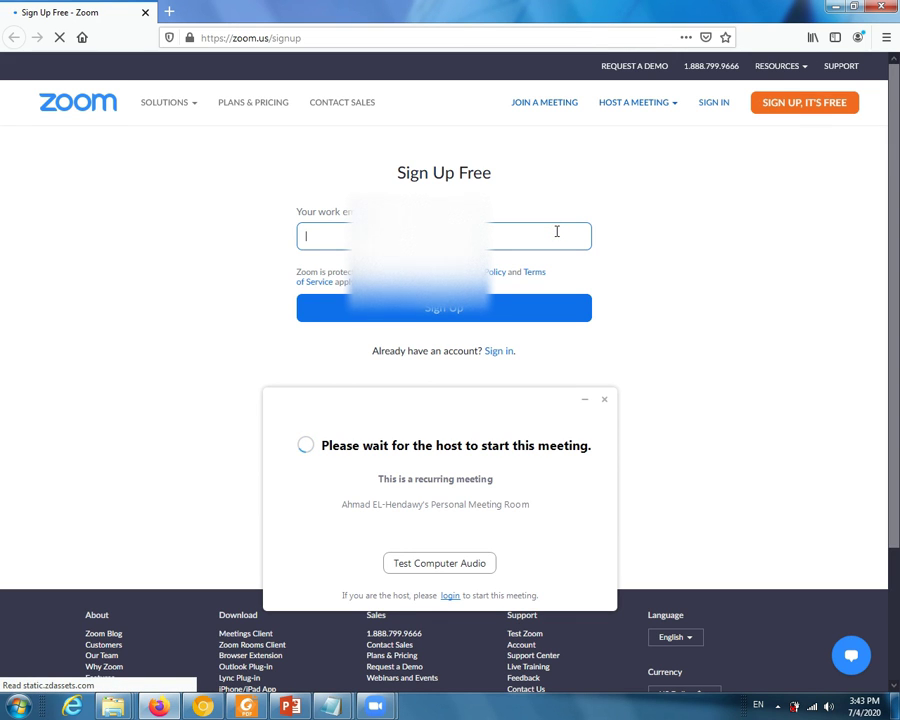
- Enter the work email address and submit it with Sign Up
{"action": "type", "text": "ahm"}
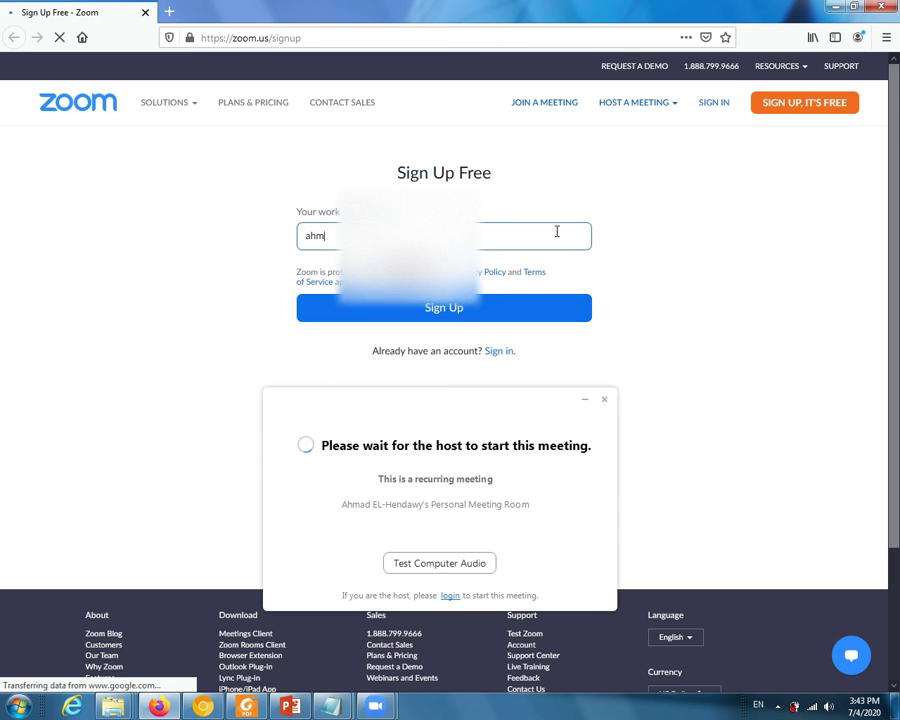
{"action": "type", "text": "ade"}
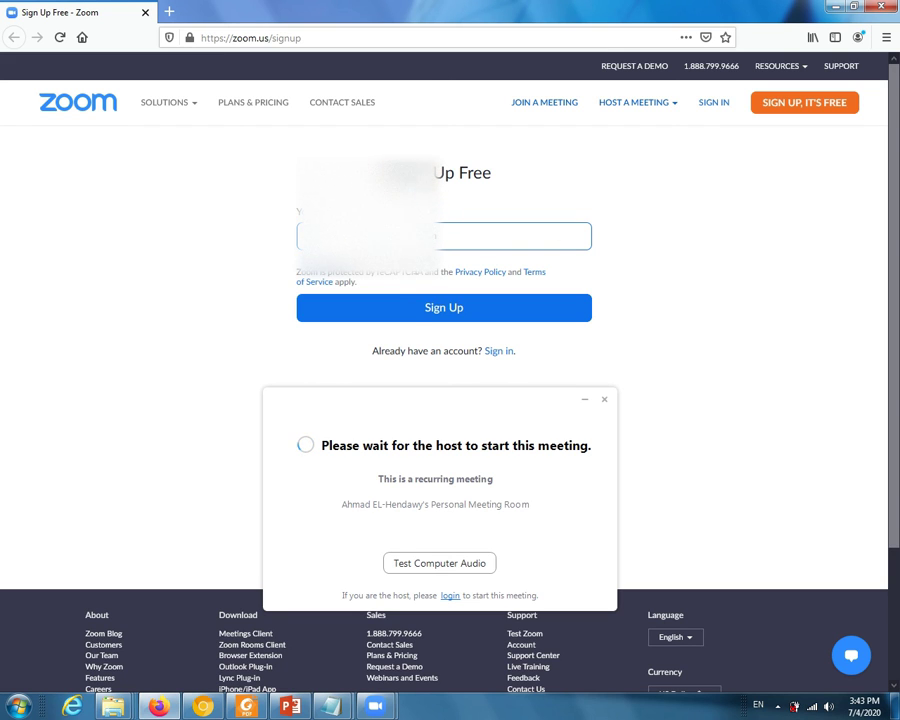
{"action": "left_click", "coordinate": [424, 311]}
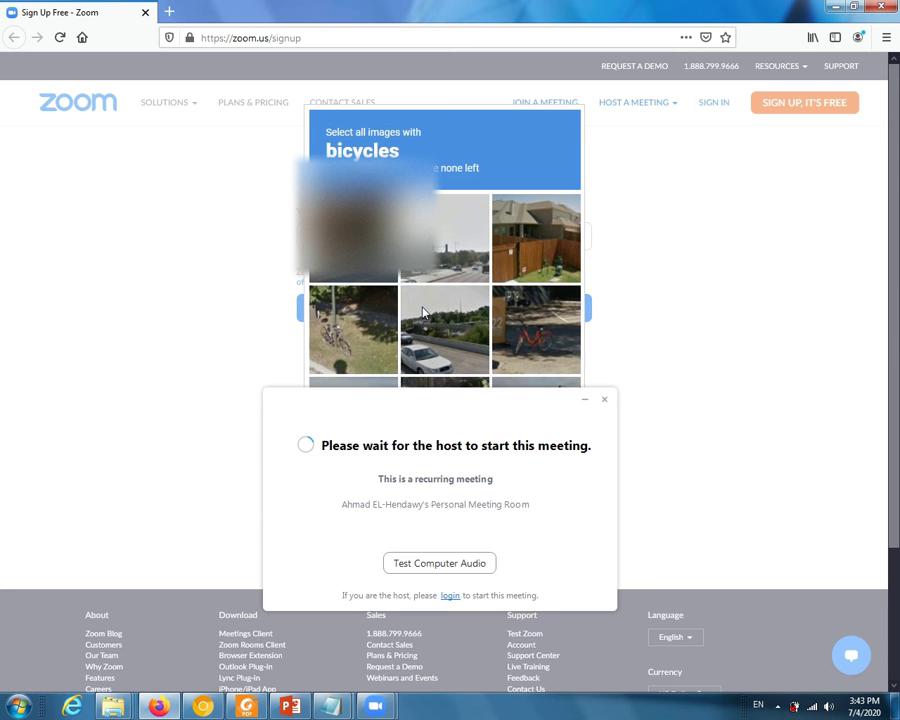
- Select all bicycle tiles in the reCAPTCHA and verify, then move the wait dialog back up
{"action": "left_click_drag", "start_coordinate": [492, 398], "coordinate": [405, 570]}
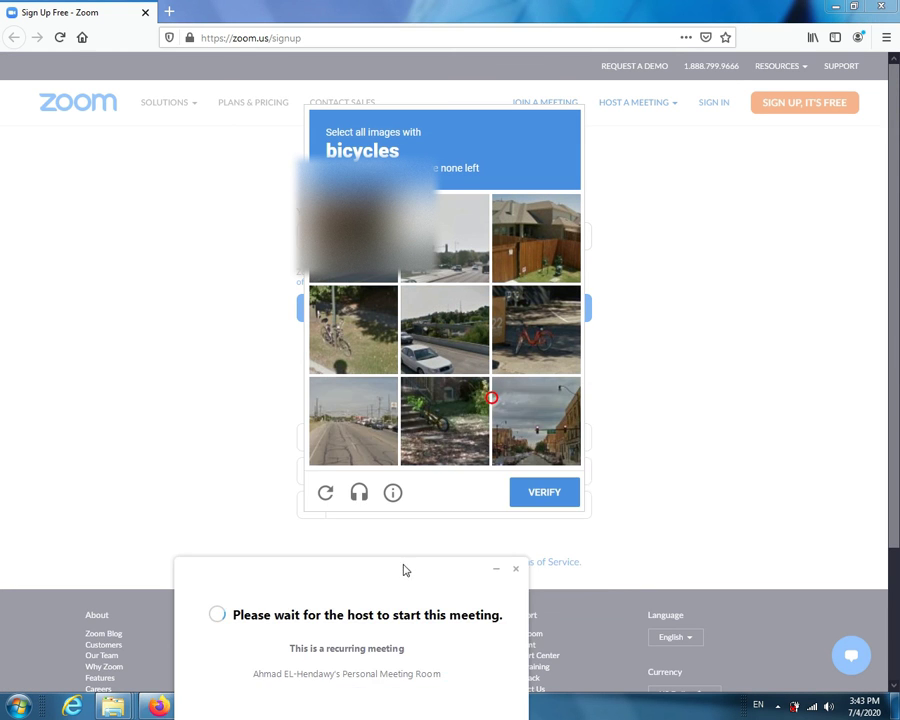
{"action": "left_click", "coordinate": [535, 325]}
{"action": "left_click", "coordinate": [443, 425]}
{"action": "left_click", "coordinate": [375, 354]}
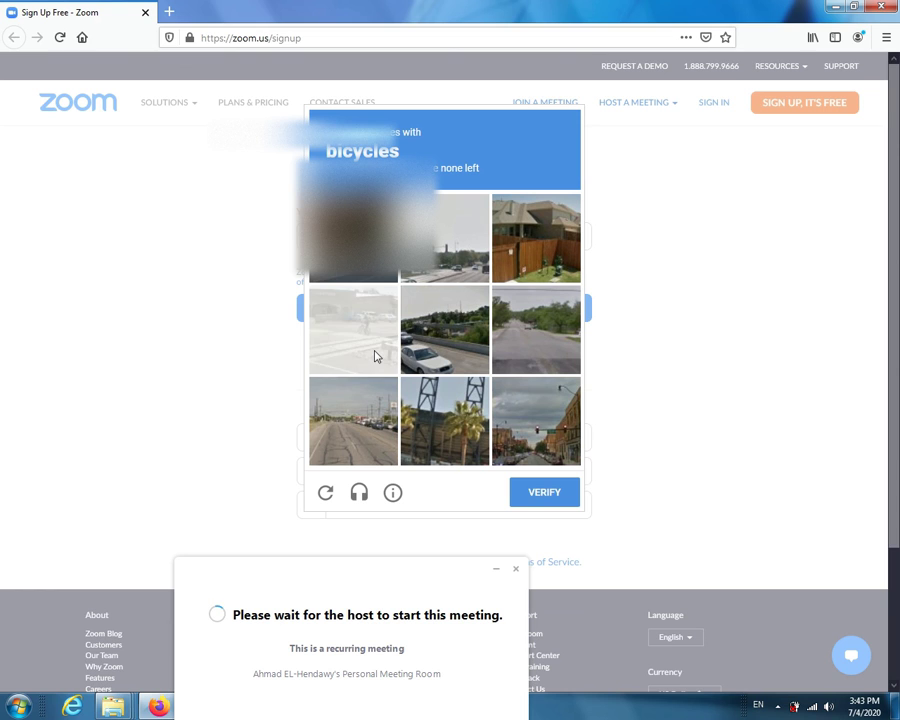
{"action": "left_click", "coordinate": [376, 356]}
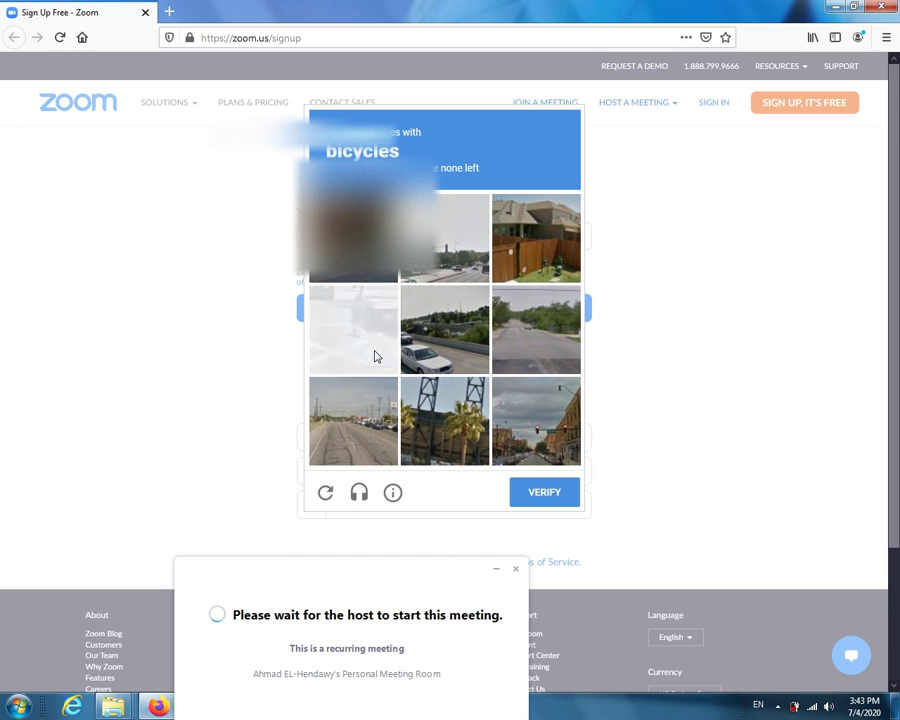
{"action": "left_click", "coordinate": [375, 356]}
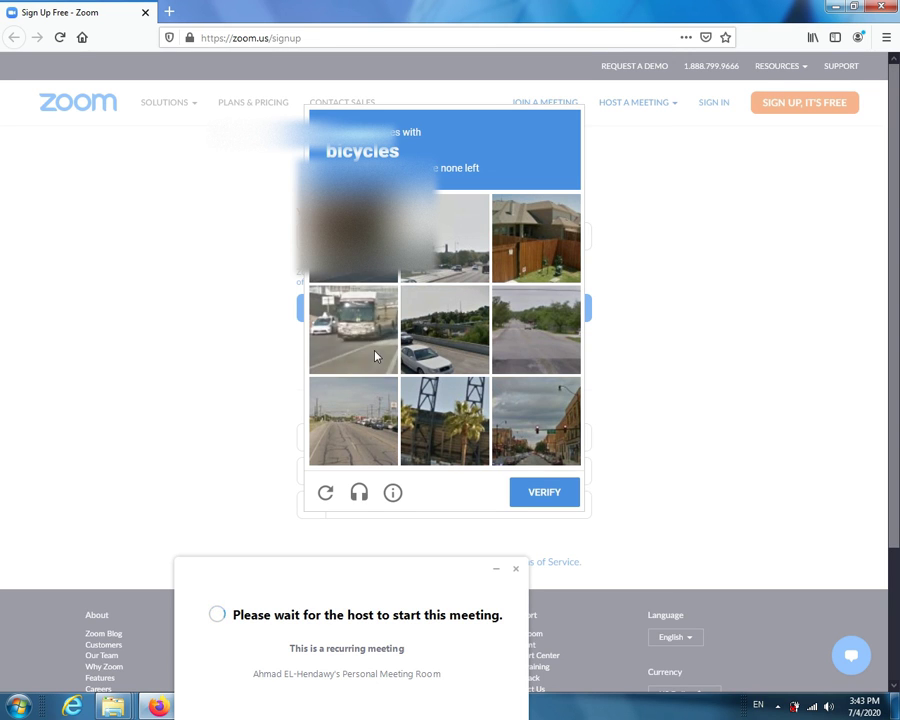
{"action": "left_click", "coordinate": [535, 492]}
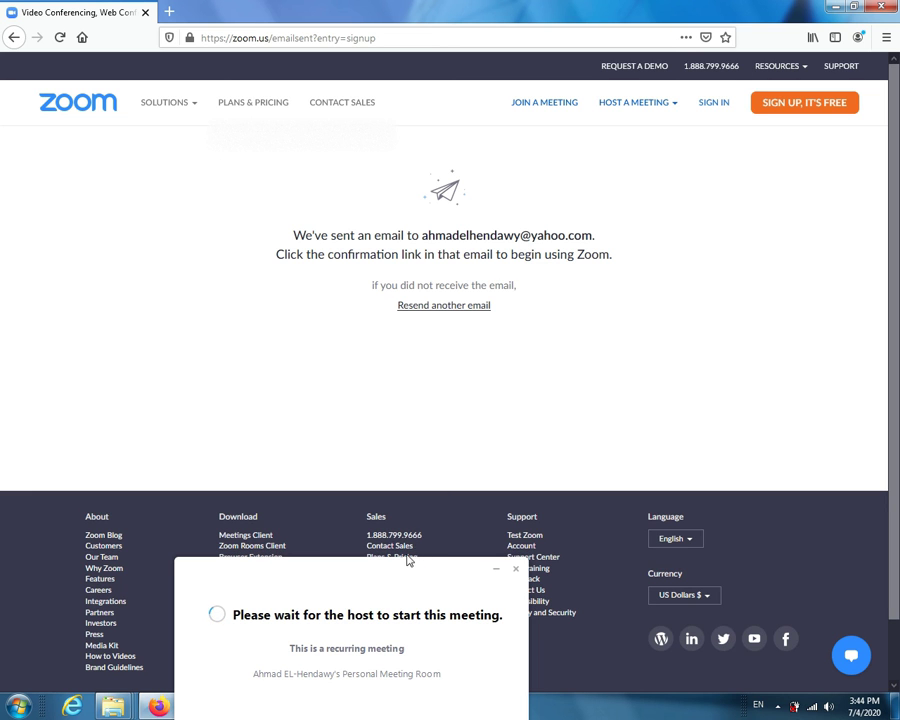
{"action": "left_click_drag", "start_coordinate": [403, 569], "coordinate": [514, 153]}
- Minimize Firefox and bring Zoom's Sign In window out from behind the waiting notice
{"action": "left_click", "coordinate": [831, 9]}
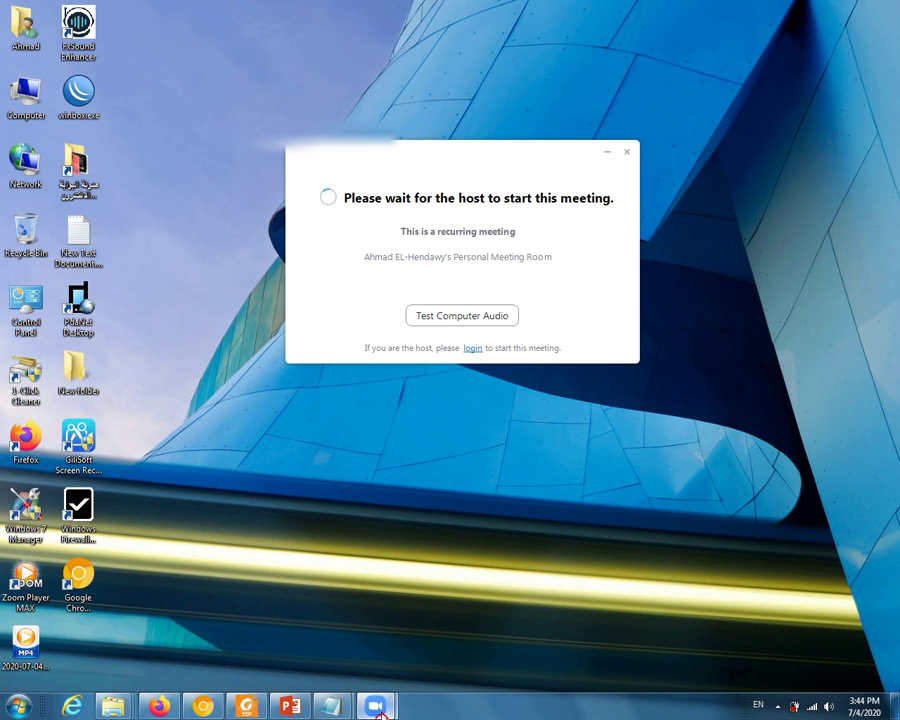
{"action": "mouse_move", "coordinate": [376, 705]}
{"action": "left_click", "coordinate": [332, 628]}
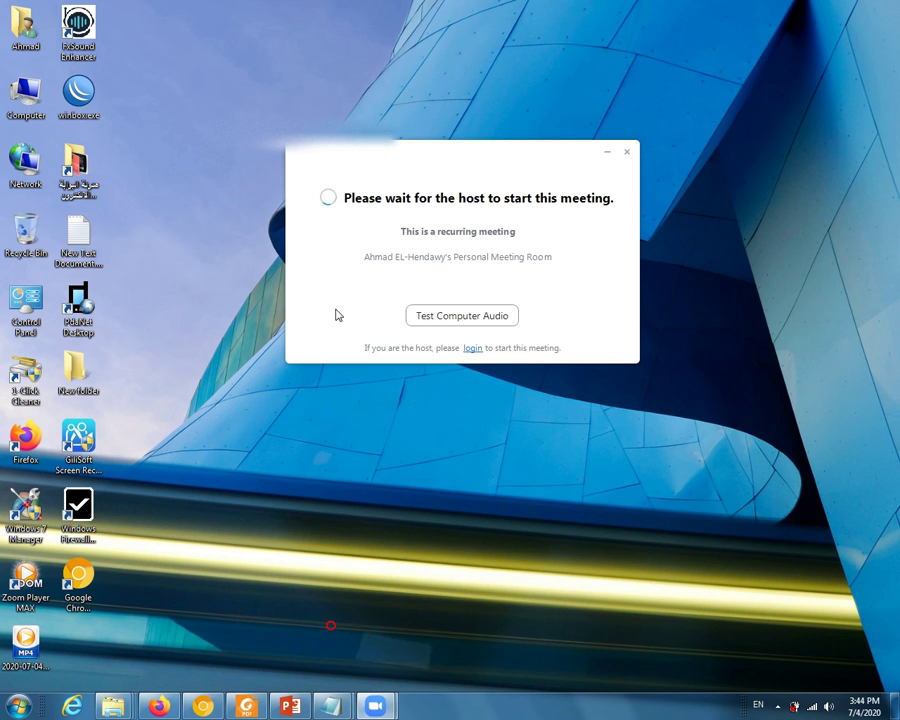
{"action": "left_click_drag", "start_coordinate": [340, 73], "coordinate": [358, 386]}
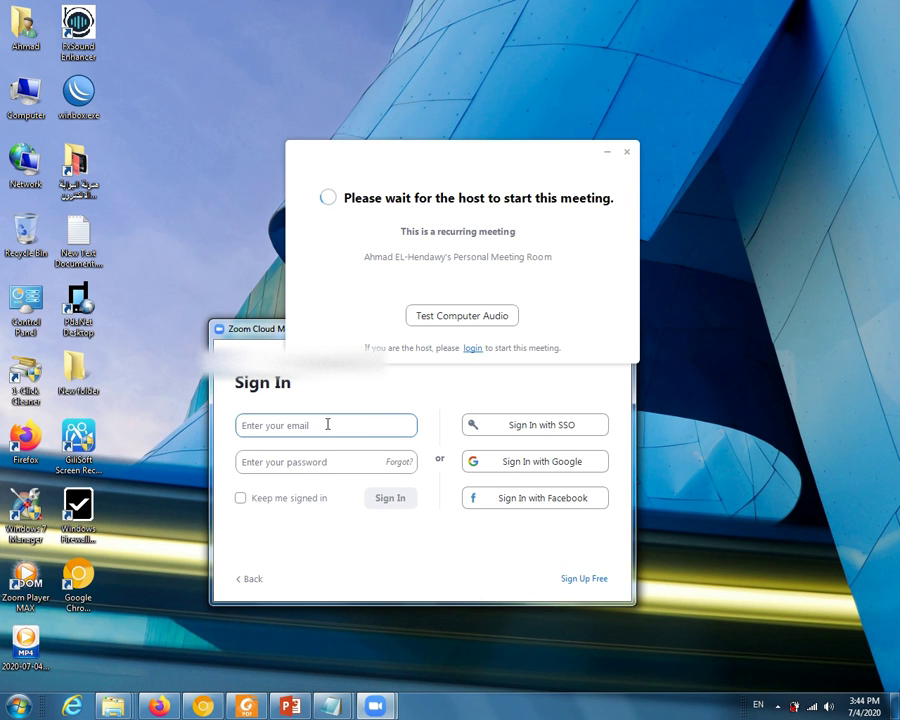
- Enter the account email and password, tick Keep me signed in, and sign in
{"action": "key", "text": "ctrl+v"}
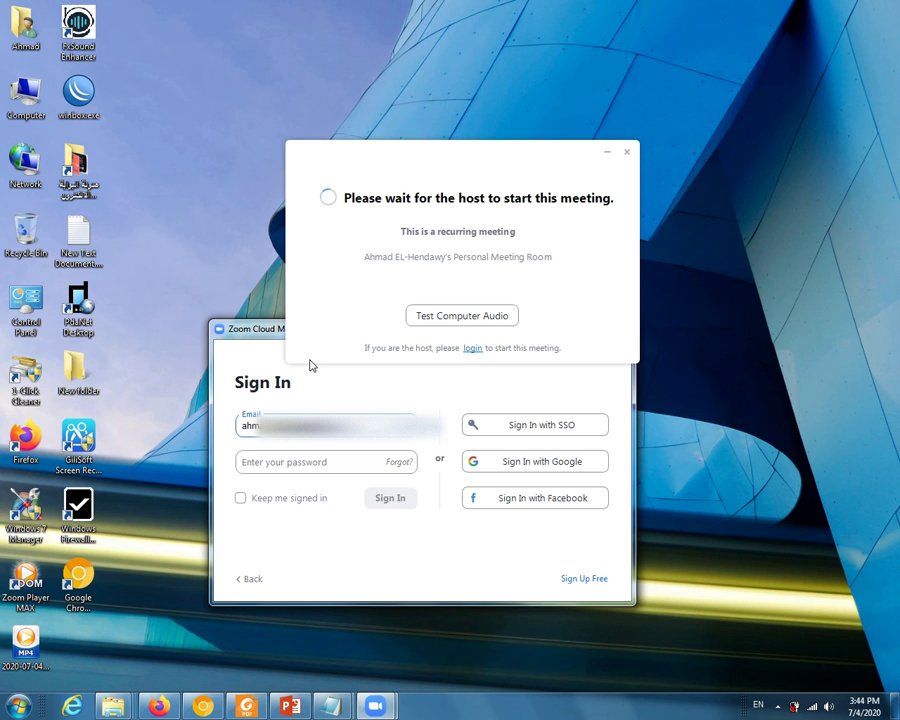
{"action": "key", "text": "Tab"}
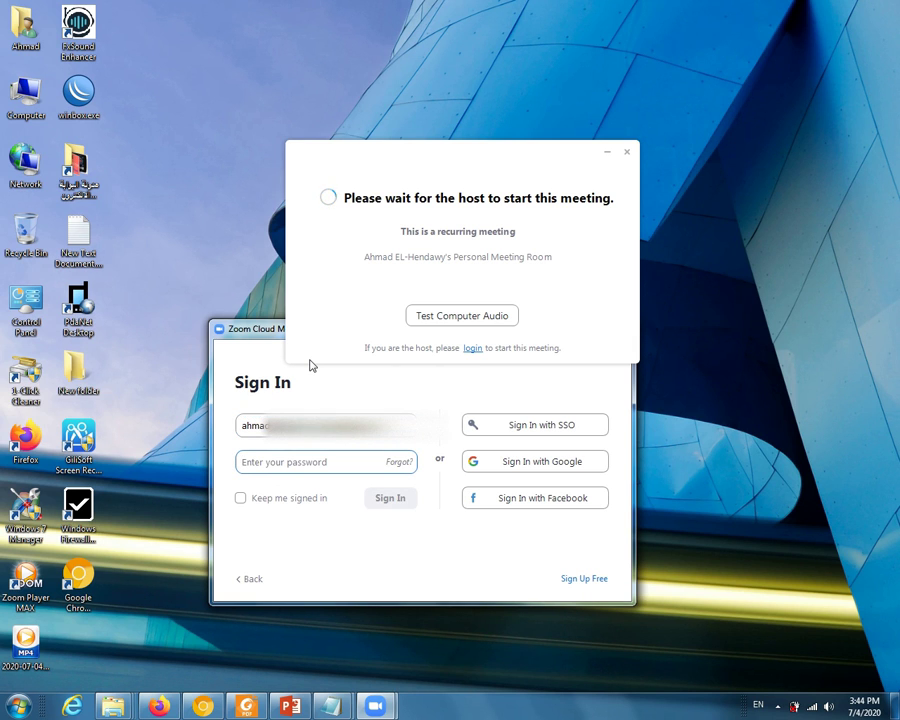
{"action": "type", "text": "a*********"}
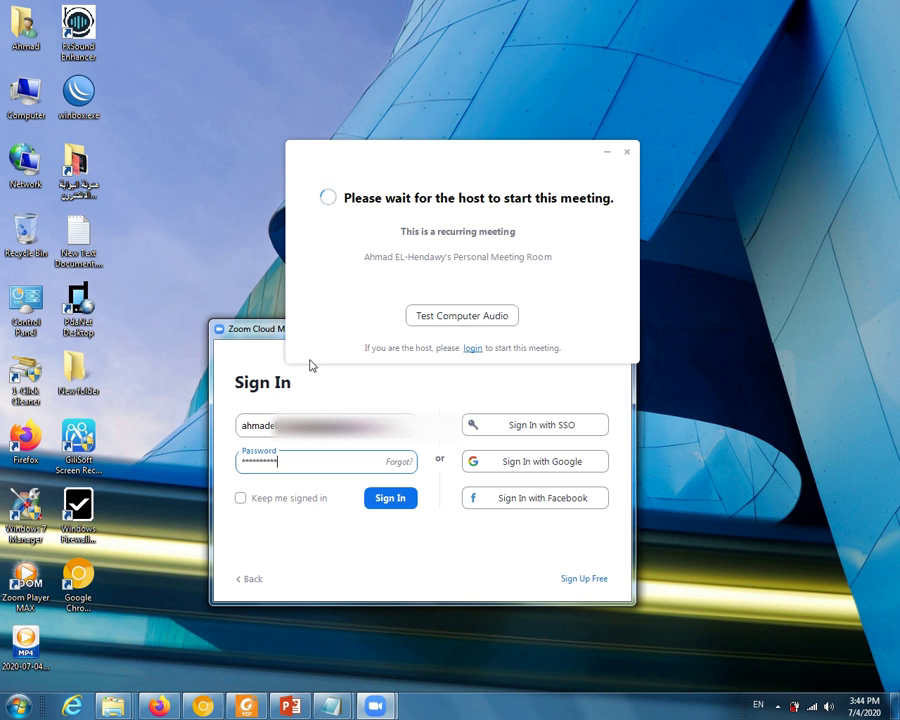
{"action": "left_click", "coordinate": [240, 500]}
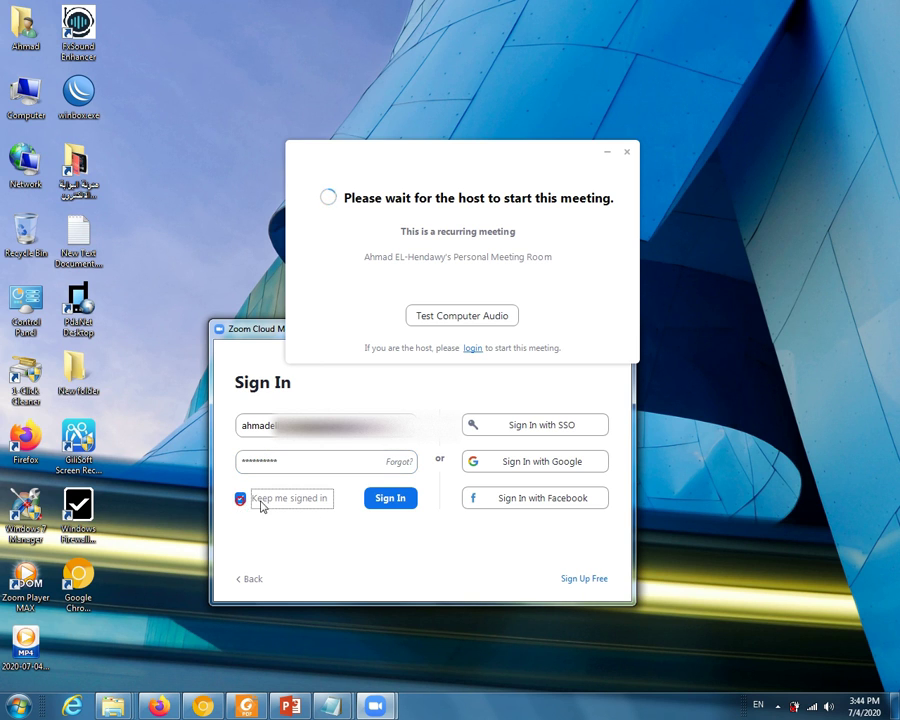
{"action": "left_click", "coordinate": [386, 503]}
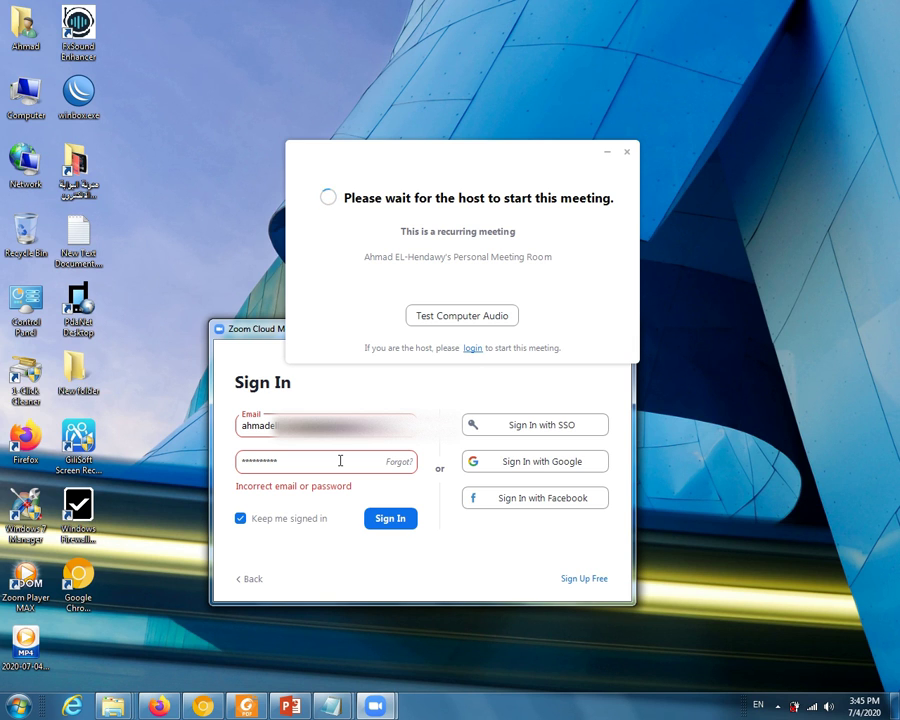
- Clear the rejected password, retype it and retry signing in
{"action": "left_click", "coordinate": [340, 460]}
{"action": "key", "text": "ctrl+a"}
{"action": "key", "text": "BackSpace"}
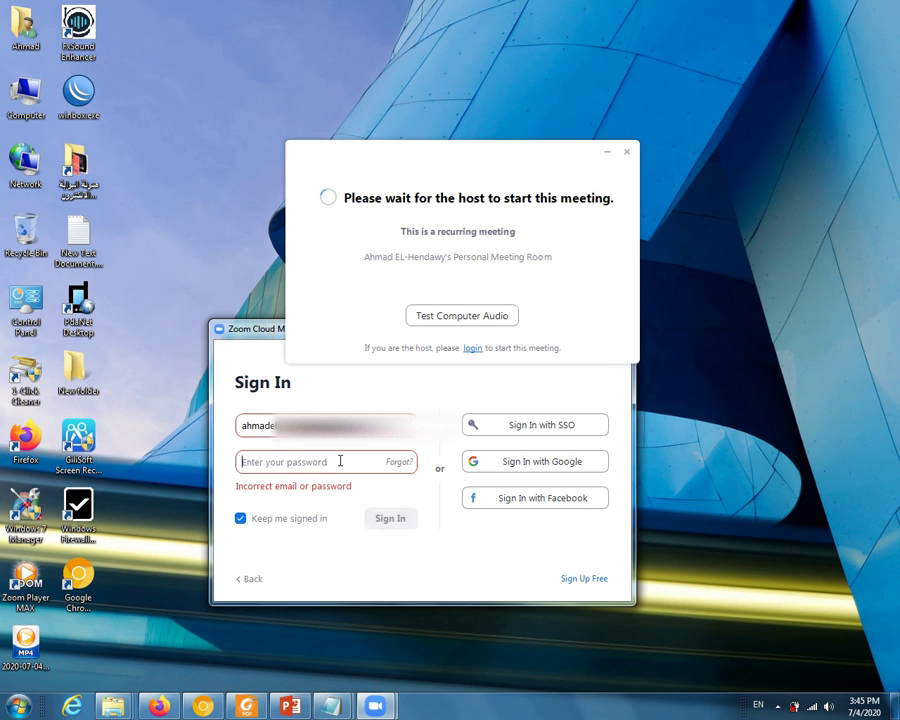
{"action": "type", "text": "•"}
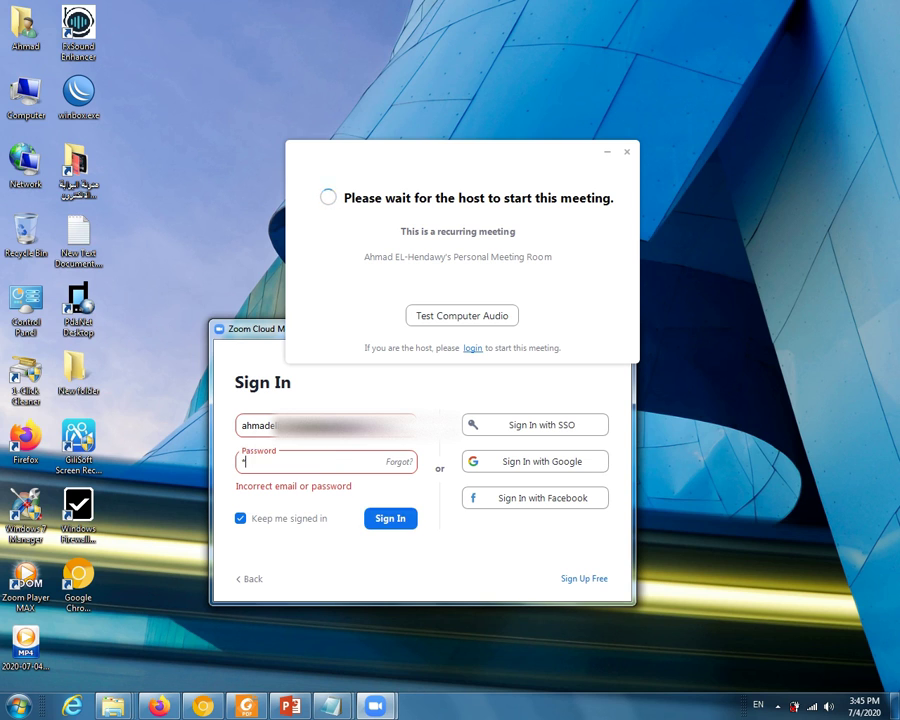
{"action": "type", "text": "••••••"}
{"action": "left_click", "coordinate": [381, 521]}
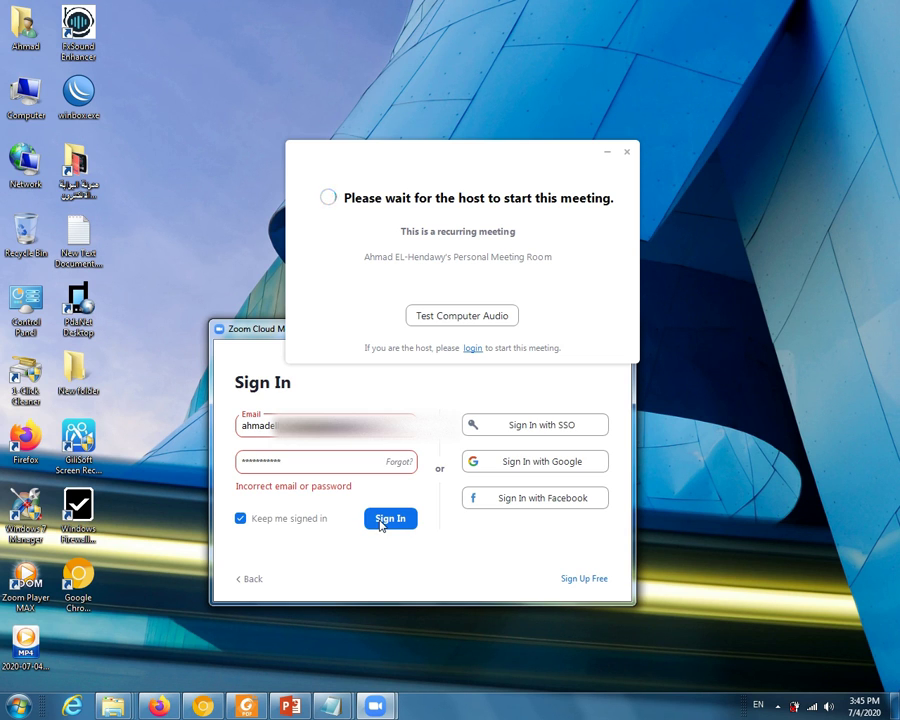
- Correct the password once more and attempt a second sign-in retry
{"action": "left_click", "coordinate": [349, 460]}
{"action": "key", "text": "BackSpace"}
{"action": "key", "text": "BackSpace"}
{"action": "key", "text": "BackSpace"}
{"action": "key", "text": "BackSpace"}
{"action": "key", "text": "BackSpace"}
{"action": "key", "text": "BackSpace"}
{"action": "key", "text": "BackSpace"}
{"action": "key", "text": "BackSpace"}
{"action": "key", "text": "BackSpace"}
{"action": "key", "text": "BackSpace"}
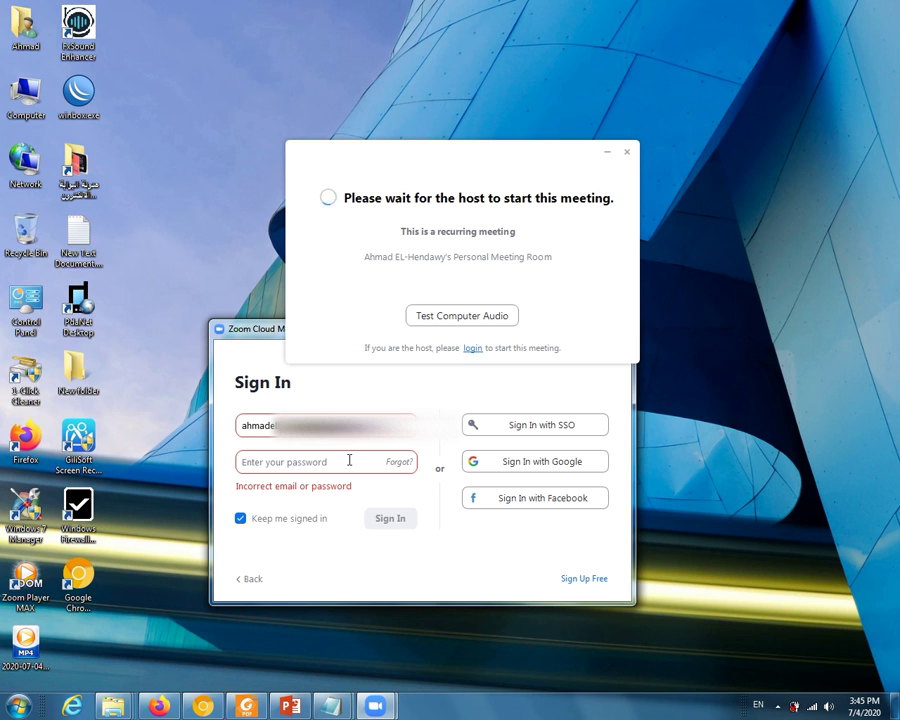
{"action": "type", "text": "********"}
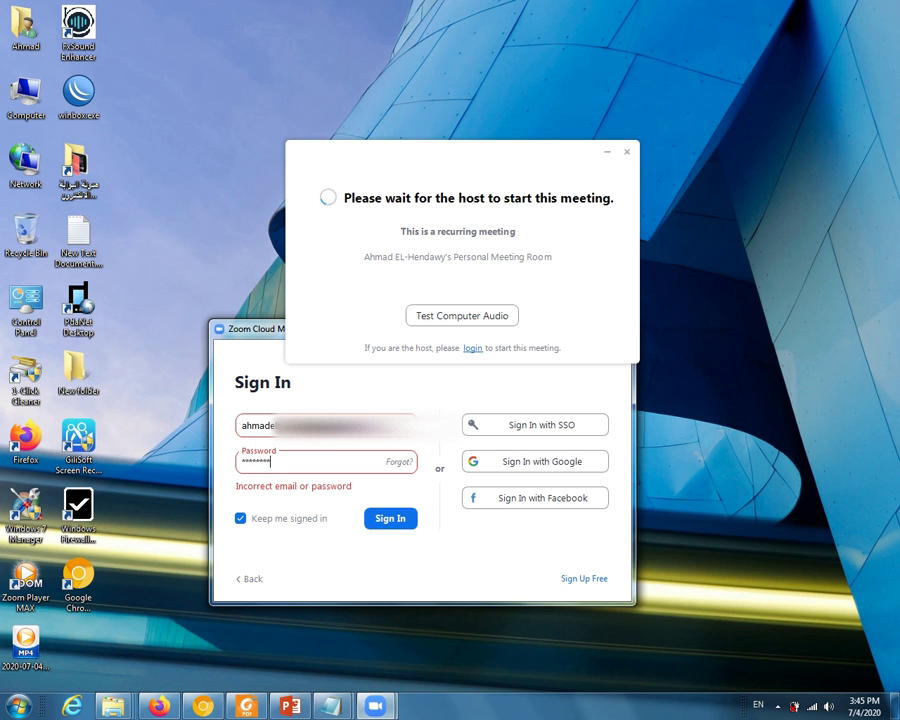
{"action": "left_click", "coordinate": [388, 520]}
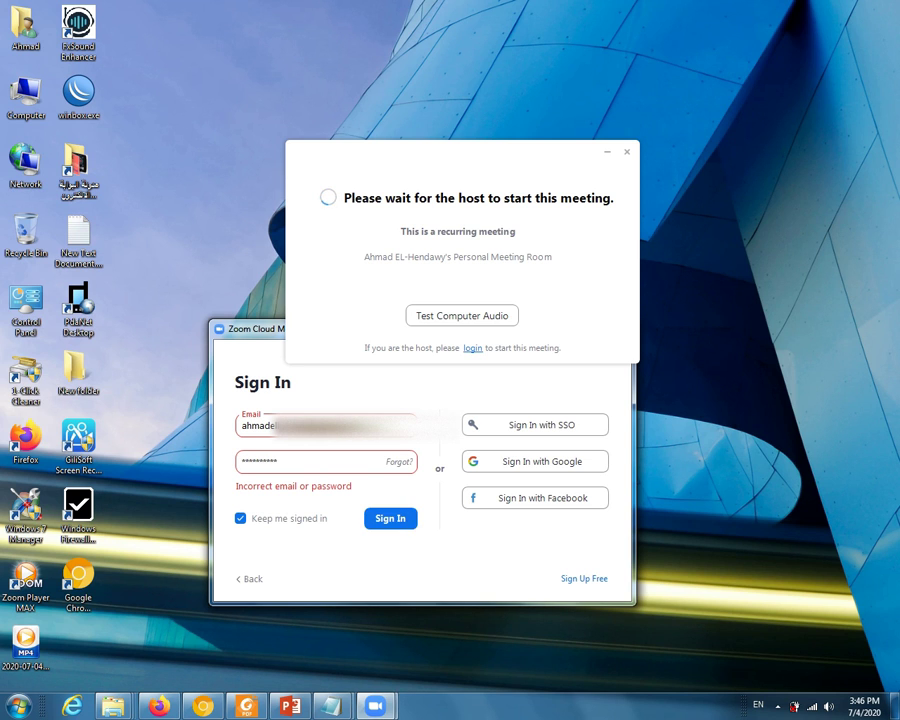
- Submit the sign-in again and minimize the frozen Zoom Meeting (Not Responding) window
{"action": "left_click", "coordinate": [393, 517]}
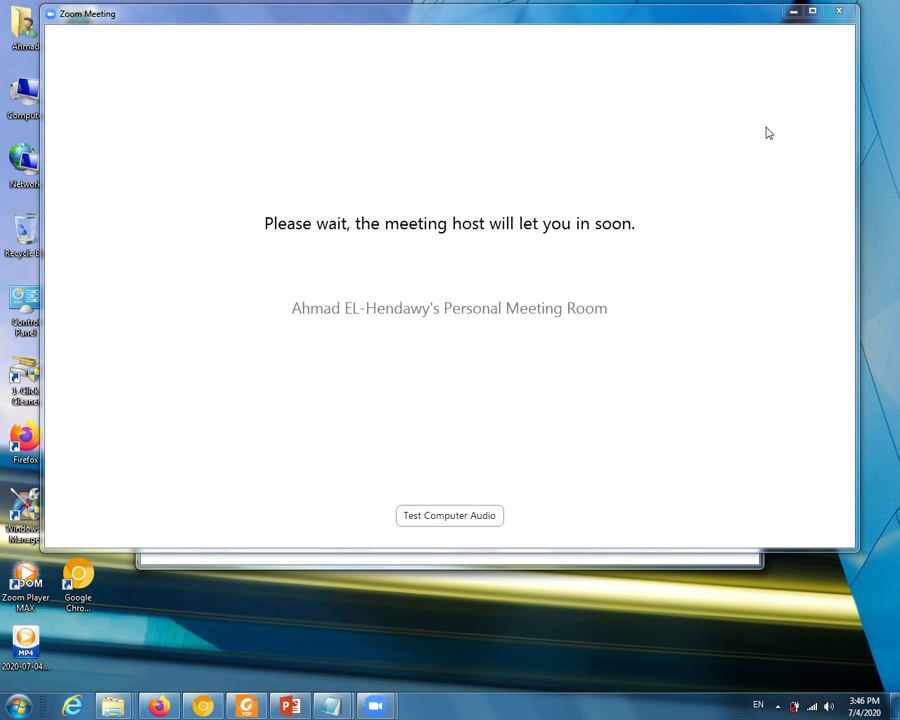
{"action": "left_click", "coordinate": [794, 12]}
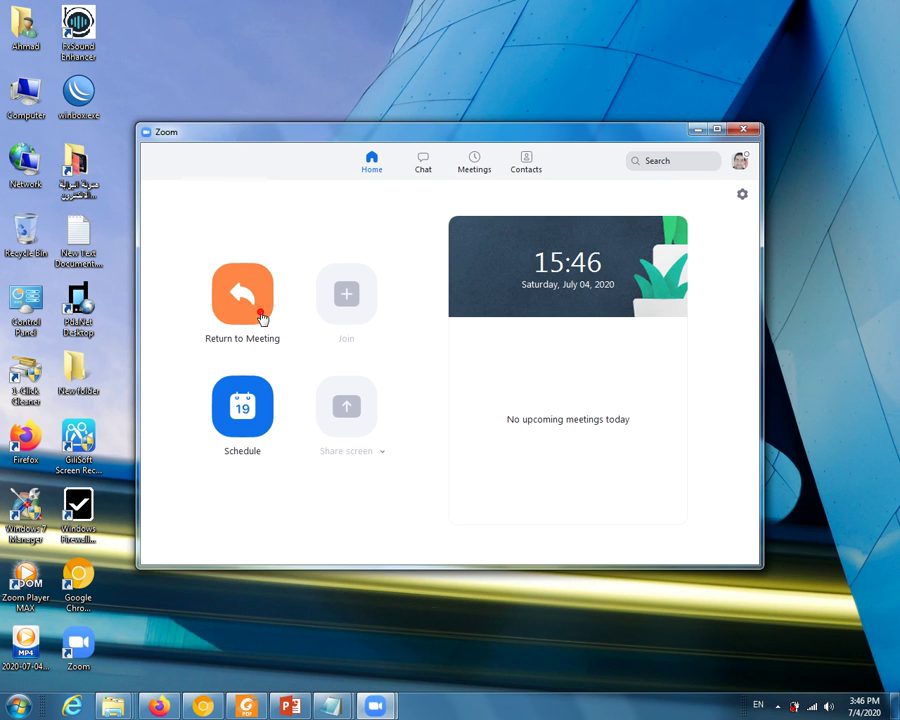
- Reopen the waiting-room meeting window, bring Zoom Home to the front, and cancel a new Schedule dialog
{"action": "left_click", "coordinate": [261, 318]}
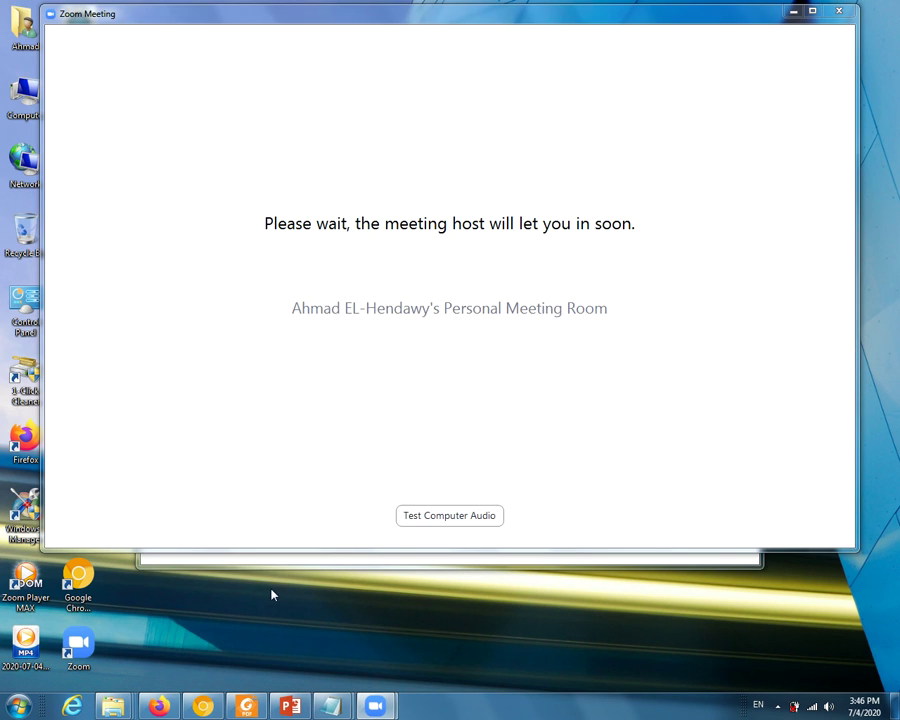
{"action": "mouse_move", "coordinate": [375, 706]}
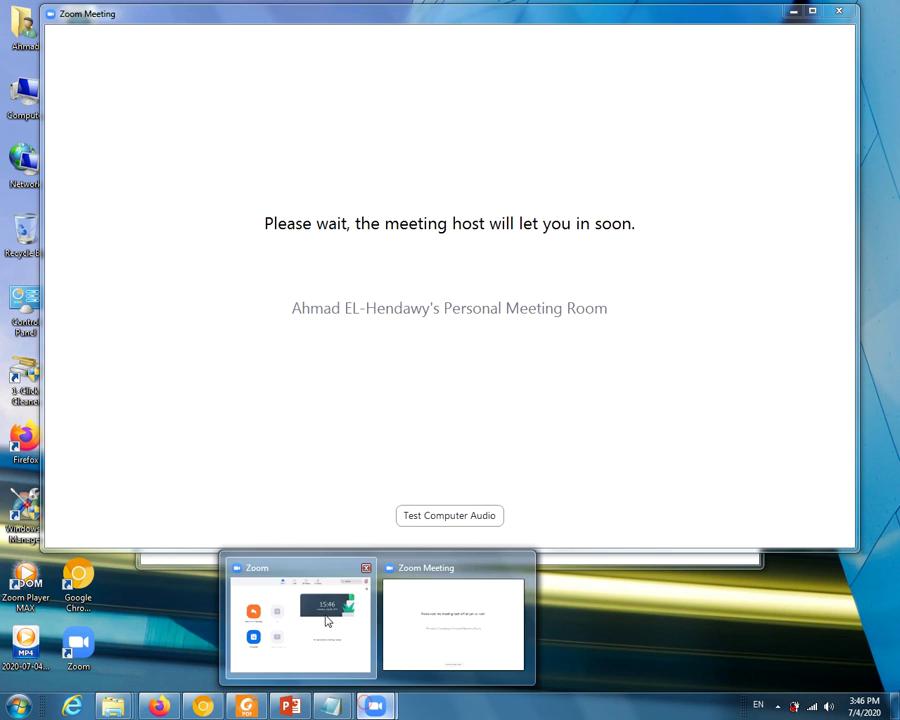
{"action": "left_click", "coordinate": [324, 616]}
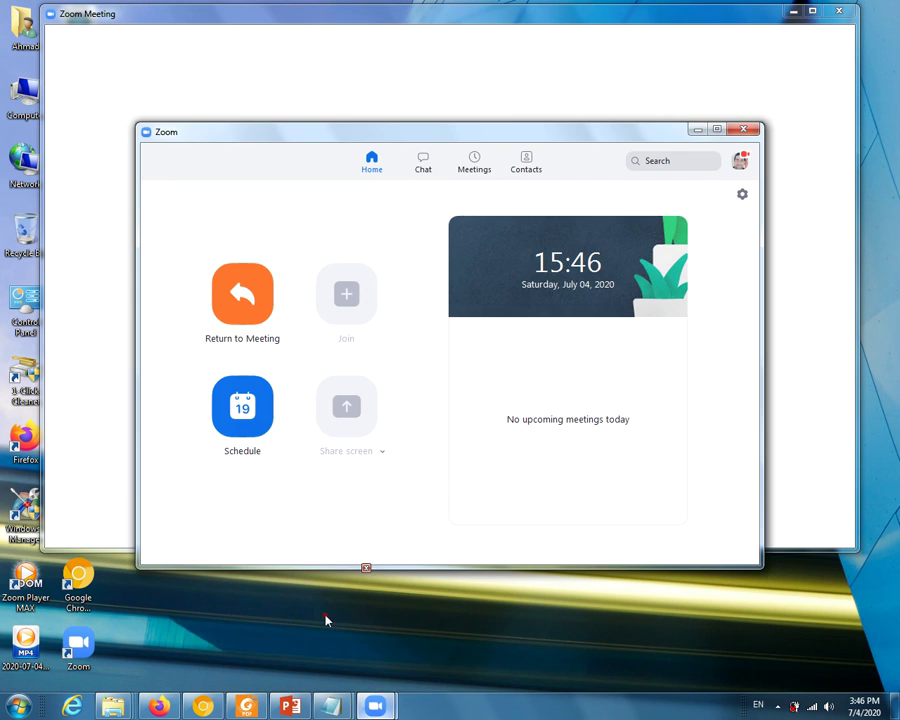
{"action": "left_click", "coordinate": [256, 441]}
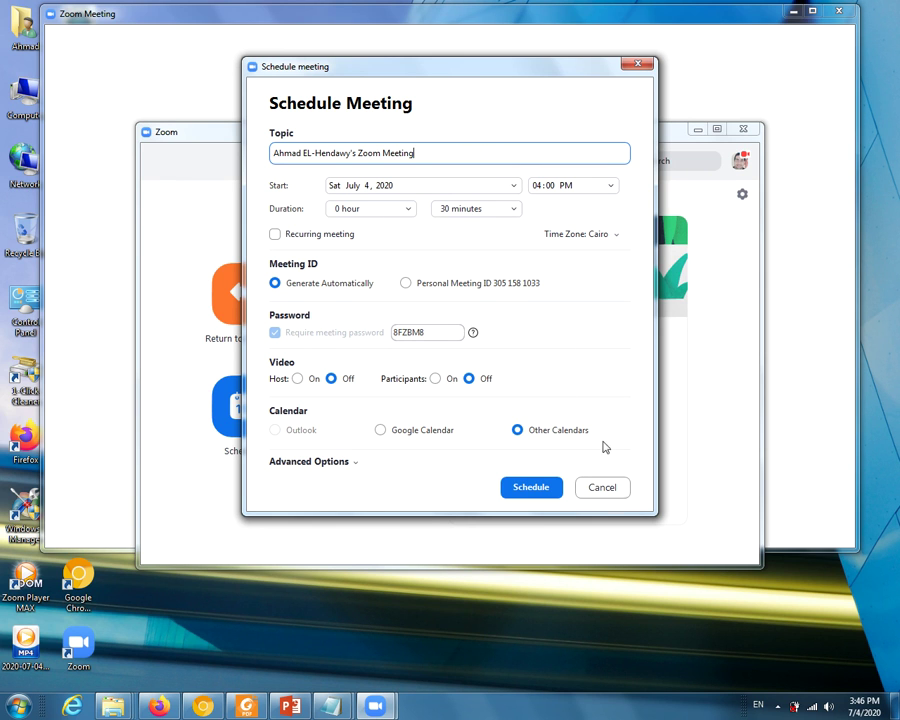
{"action": "left_click", "coordinate": [612, 487]}
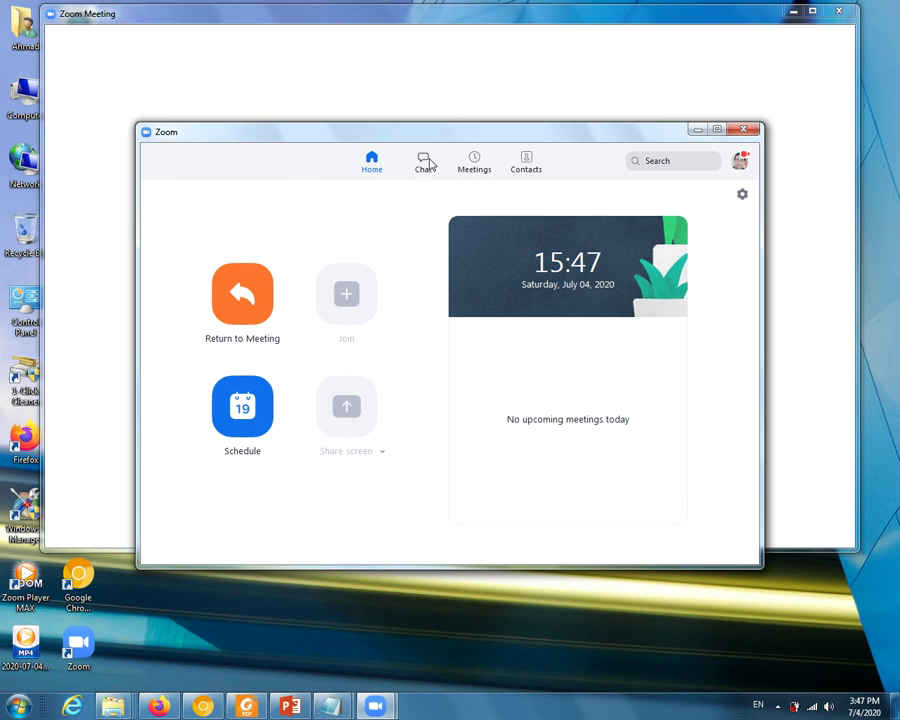
- On the Meetings tab, try starting the PMI, then view the 'Yalla Speak free session' (20:00–20:30) details
{"action": "left_click", "coordinate": [475, 167]}
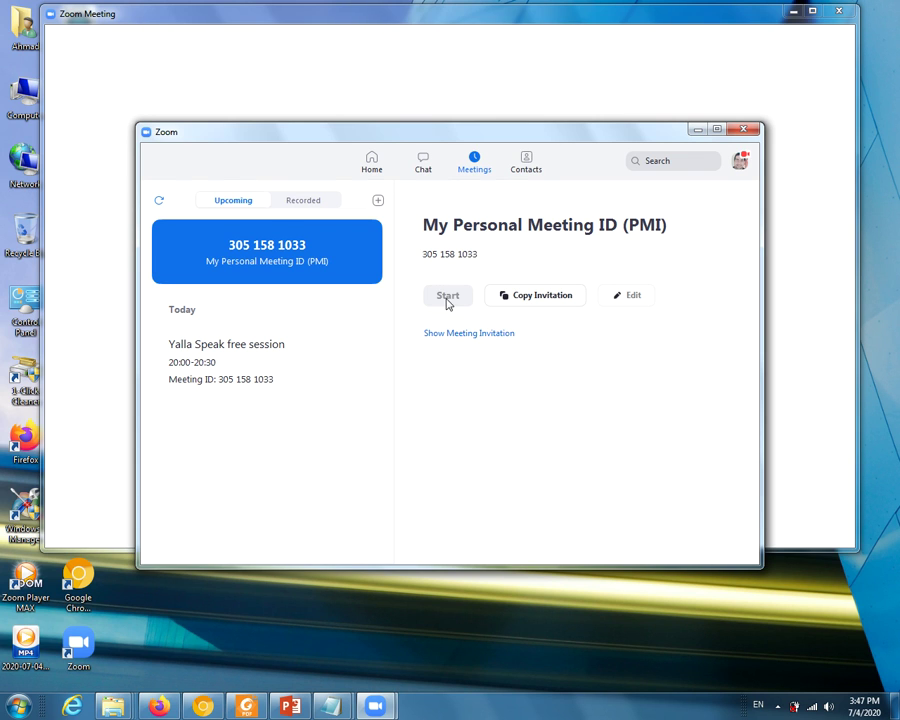
{"action": "left_click", "coordinate": [445, 298]}
{"action": "left_click", "coordinate": [252, 358]}
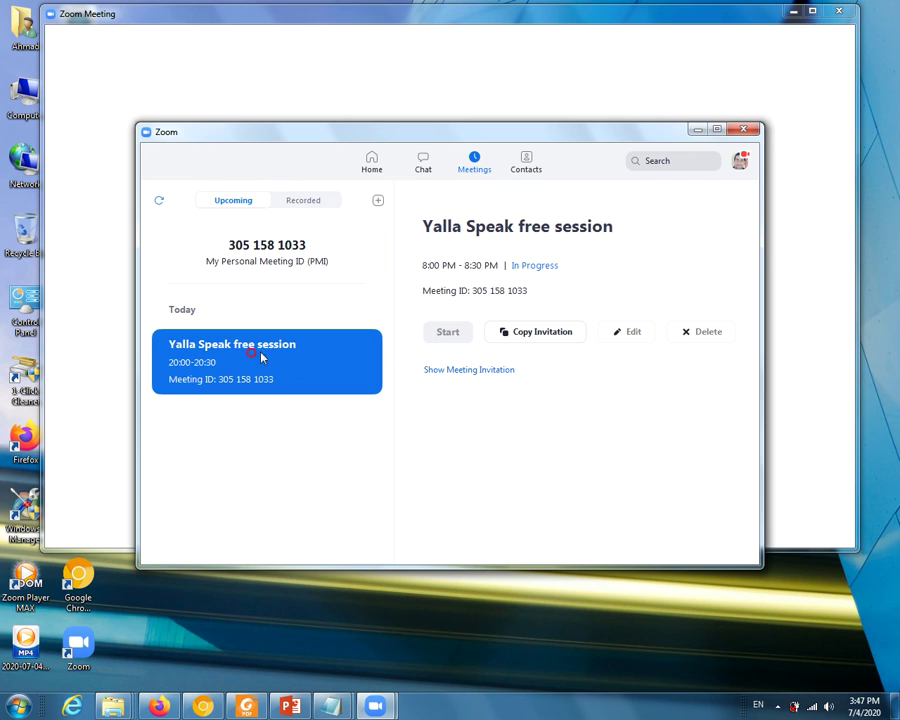